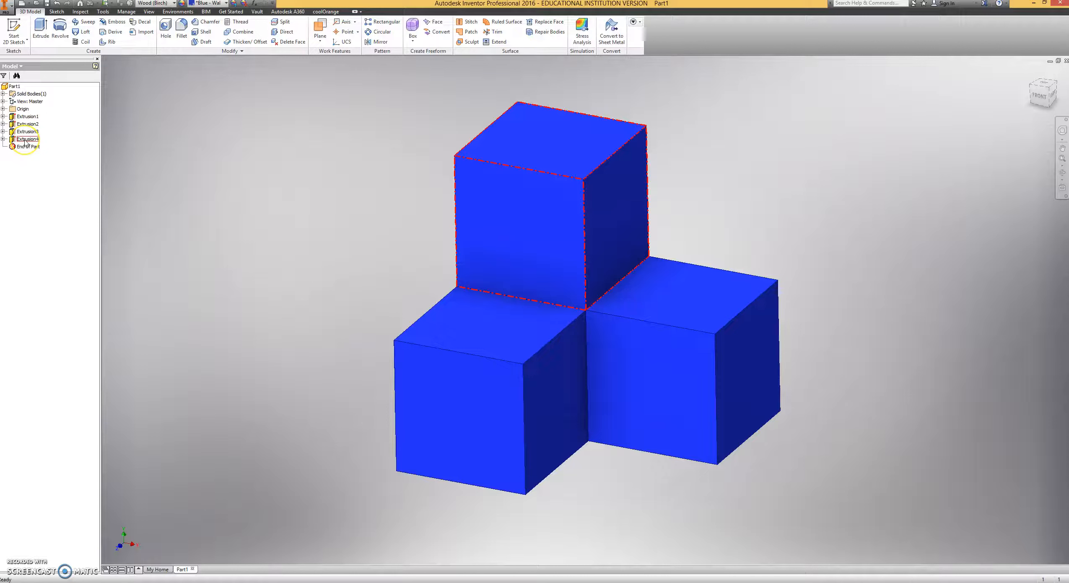
{"action": "left_click", "coordinate": [27, 139]}
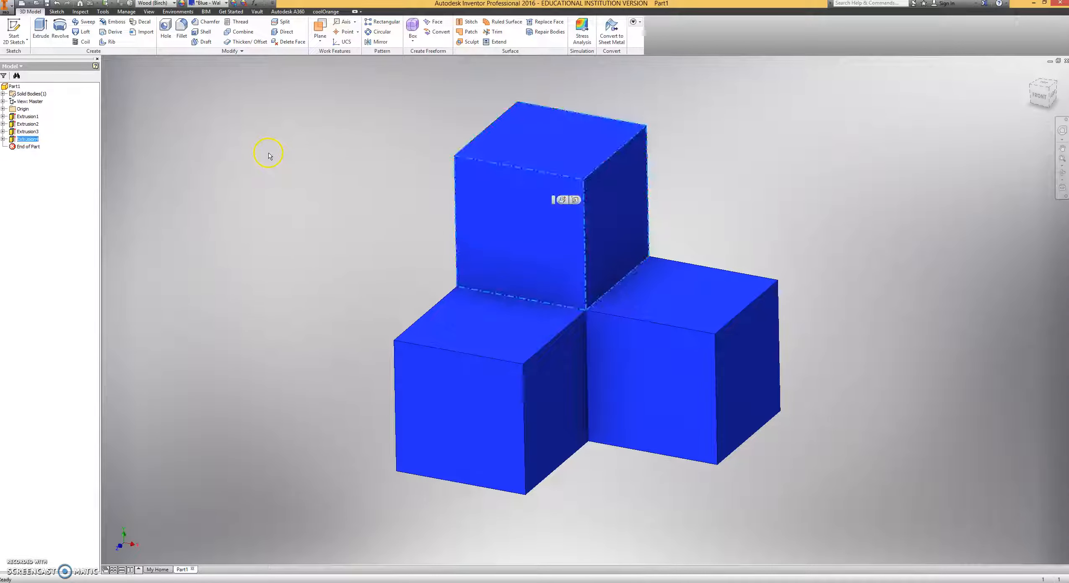
{"action": "left_click", "coordinate": [268, 159]}
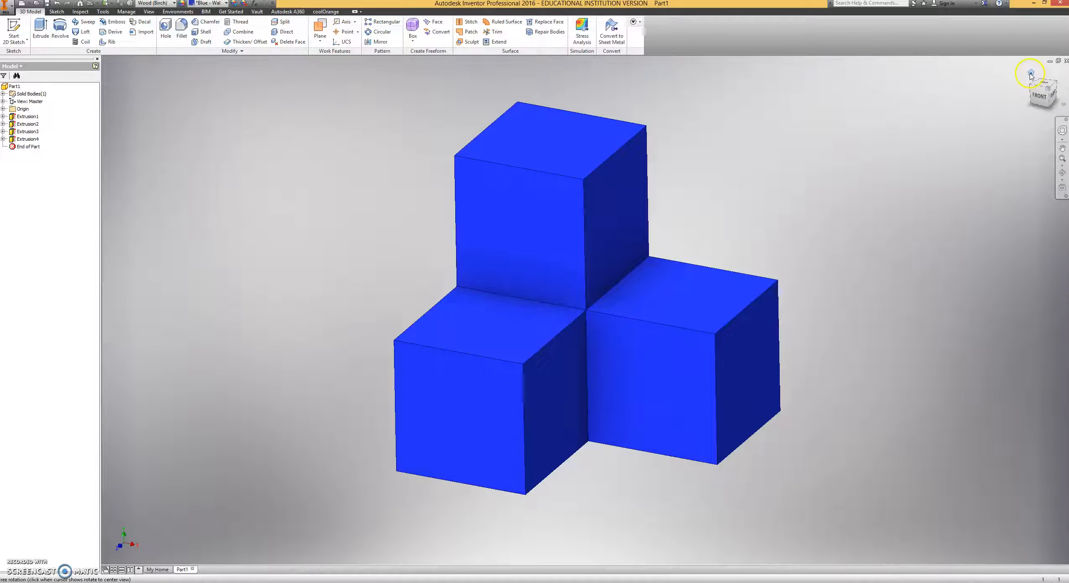
{"action": "left_click", "coordinate": [1032, 76]}
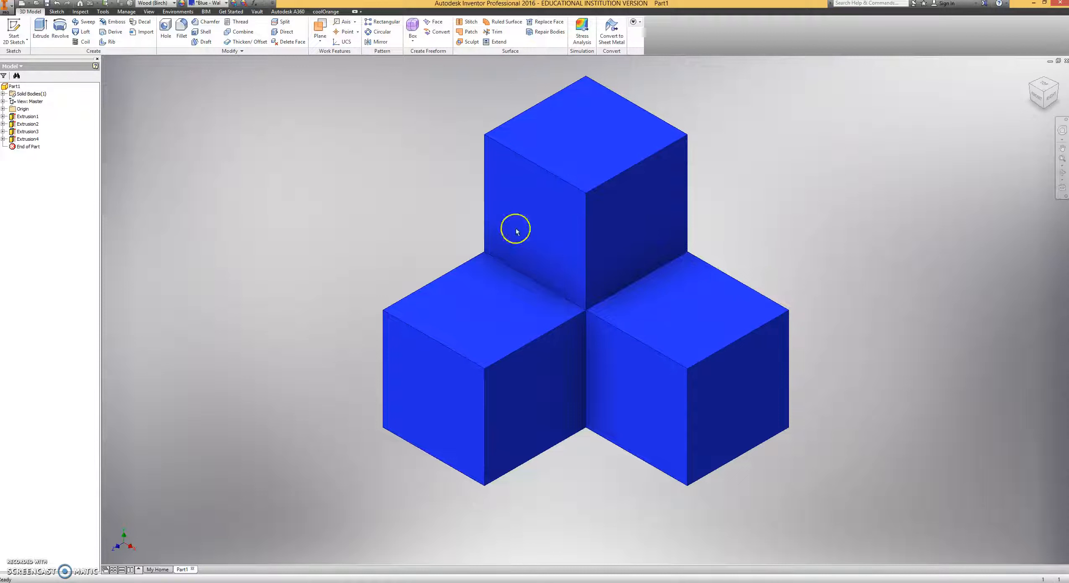
Create a new part file.
{"action": "left_click", "coordinate": [7, 6]}
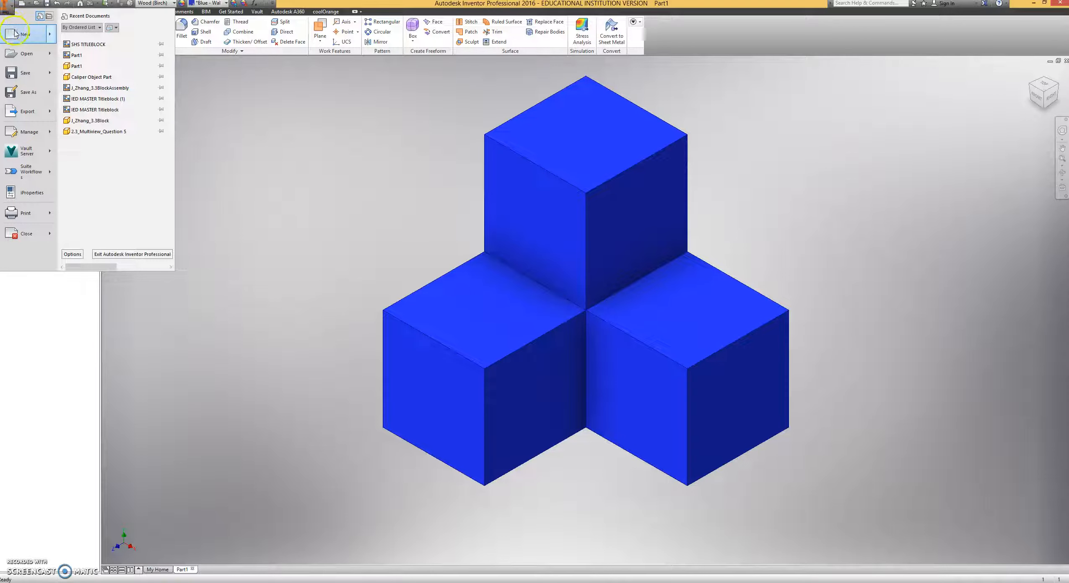
{"action": "mouse_move", "coordinate": [28, 37]}
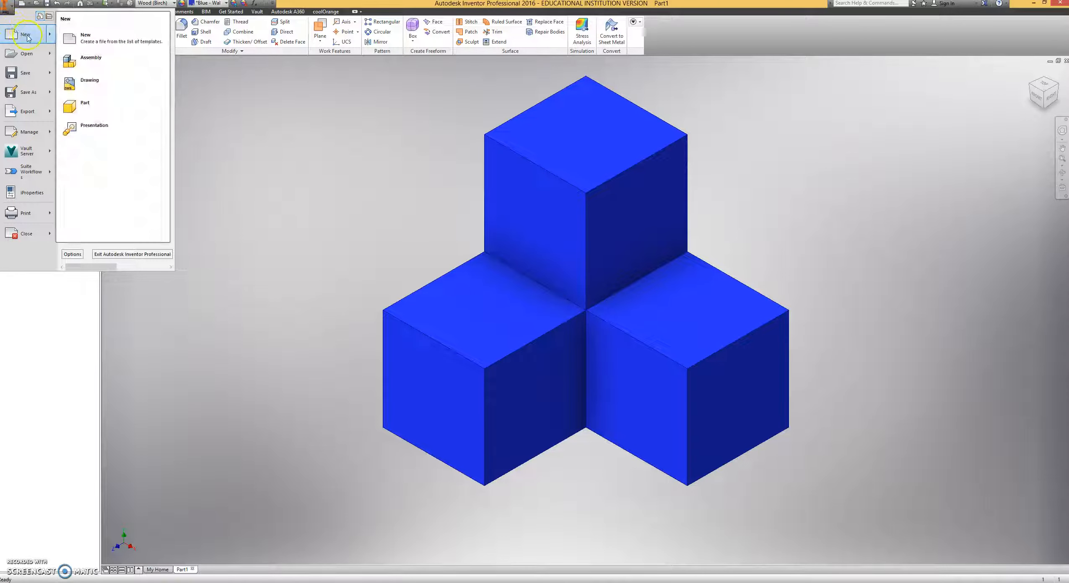
{"action": "left_click", "coordinate": [112, 107]}
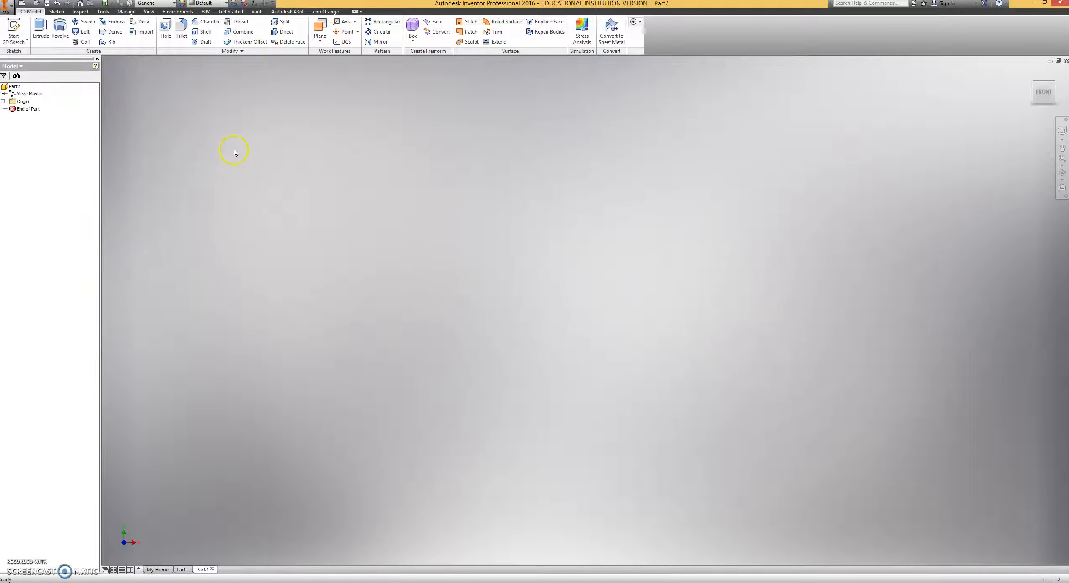
Sketch a 0.75 by 0.75 in square on the horizontal origin plane with one corner at the origin, and finish the sketch.
{"action": "left_click", "coordinate": [14, 26]}
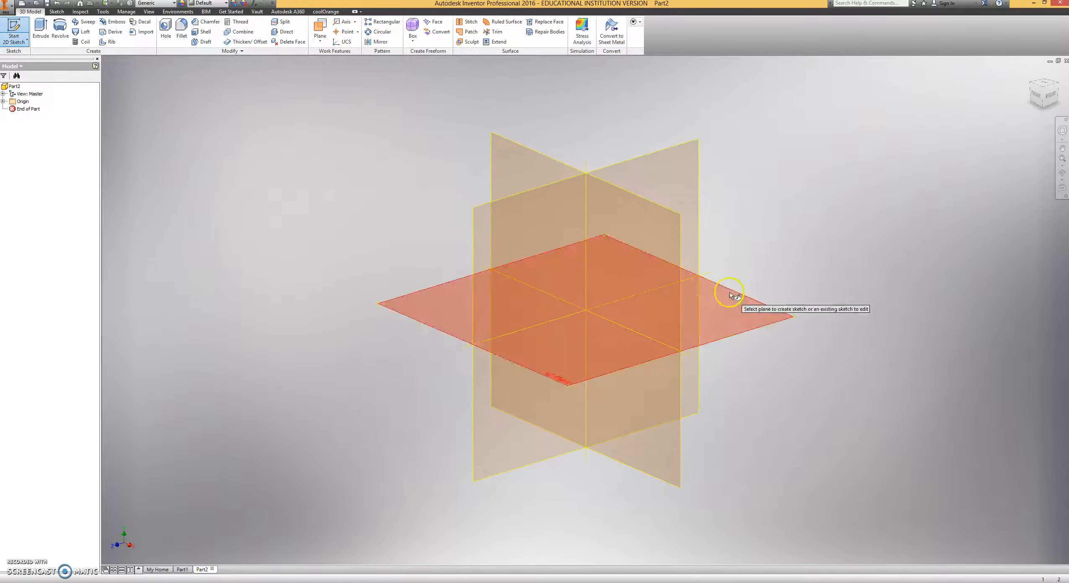
{"action": "left_click", "coordinate": [738, 325]}
{"action": "mouse_move", "coordinate": [527, 238]}
{"action": "middle_mouse_down"}
{"action": "mouse_move", "coordinate": [462, 292]}
{"action": "mouse_move", "coordinate": [474, 307]}
{"action": "middle_mouse_up"}
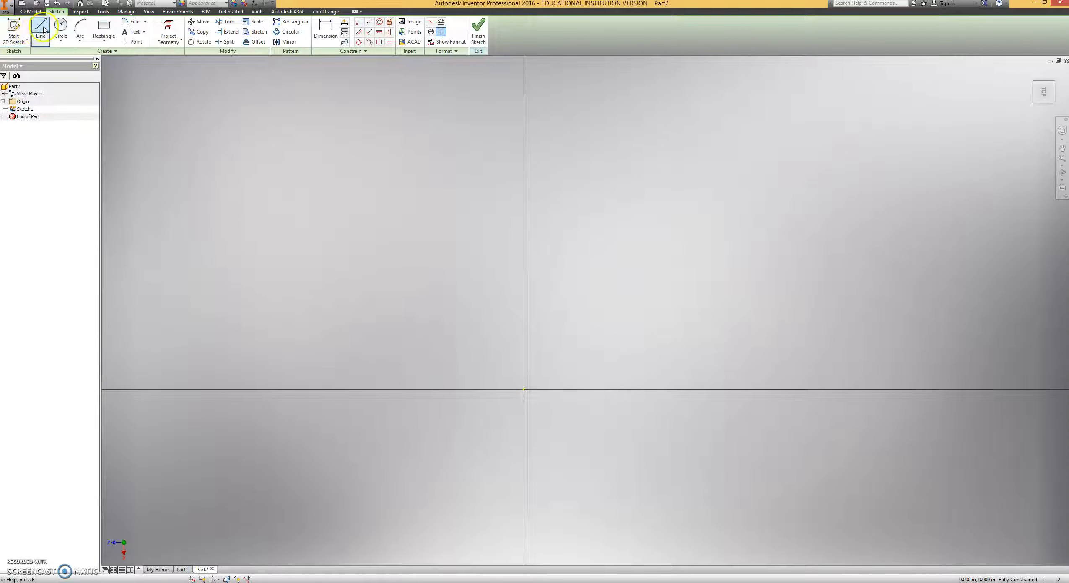
{"action": "left_click", "coordinate": [105, 28]}
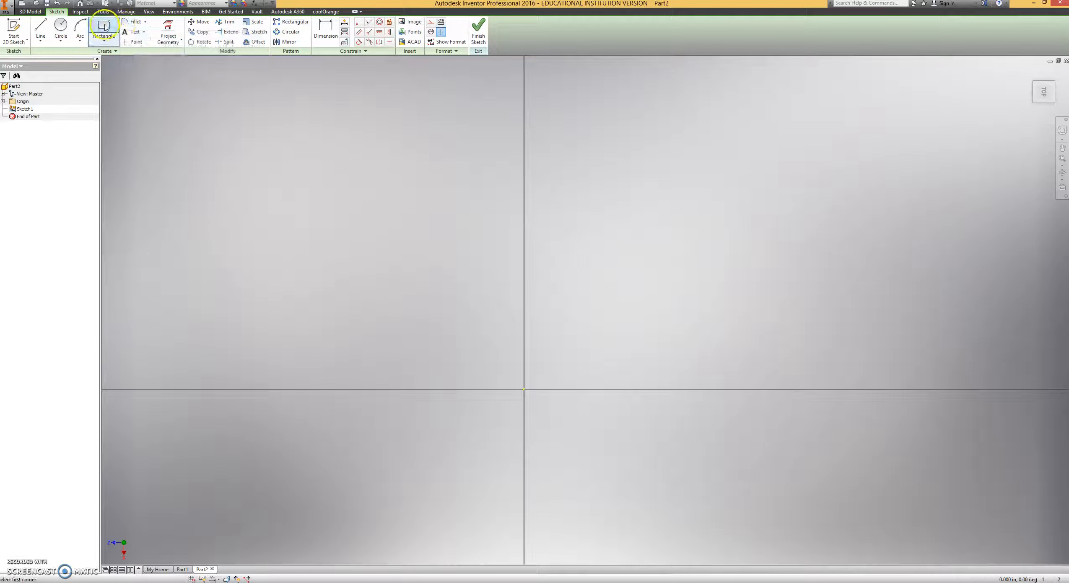
{"action": "left_click", "coordinate": [524, 390]}
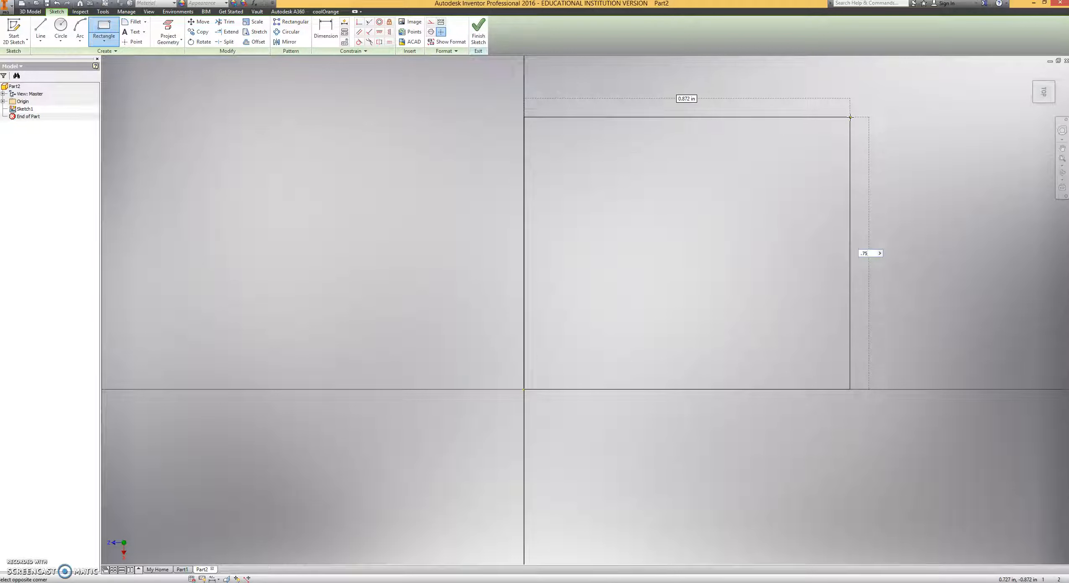
{"action": "key", "text": "Tab"}
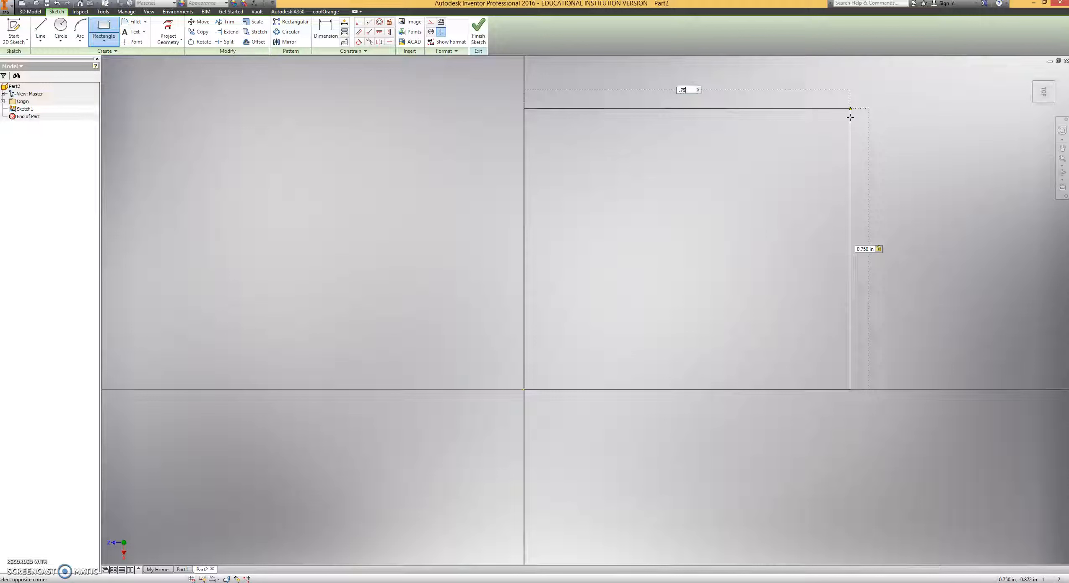
{"action": "key", "text": "Return"}
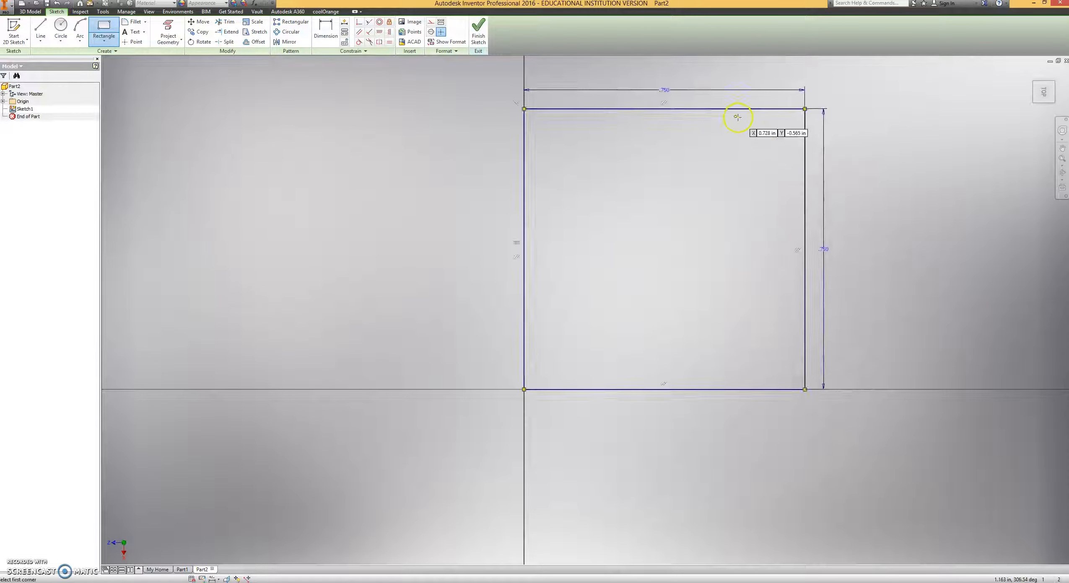
{"action": "middle_click_drag", "start_coordinate": [419, 141], "coordinate": [374, 170]}
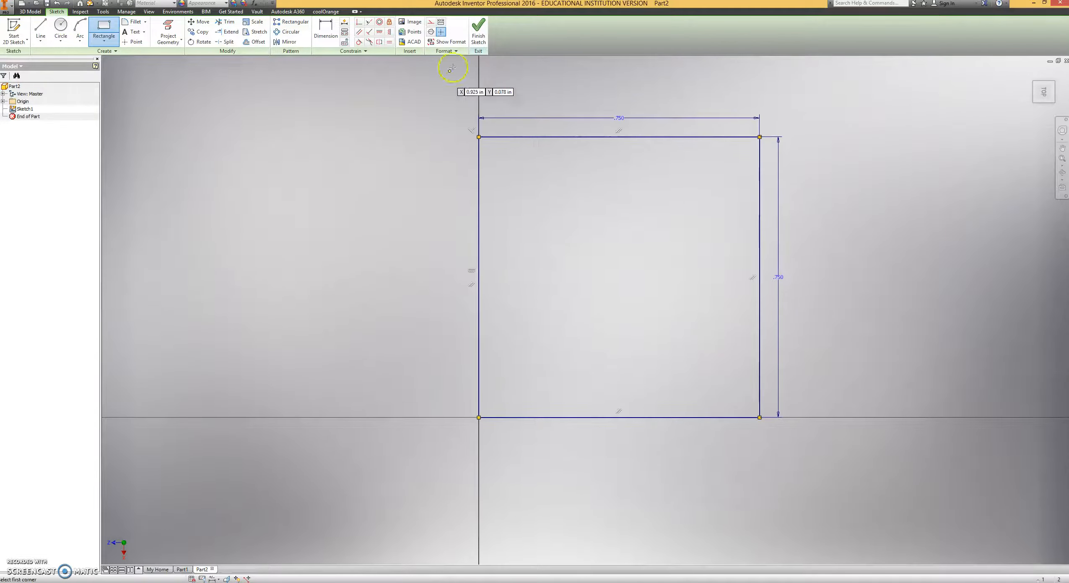
{"action": "left_click", "coordinate": [477, 40]}
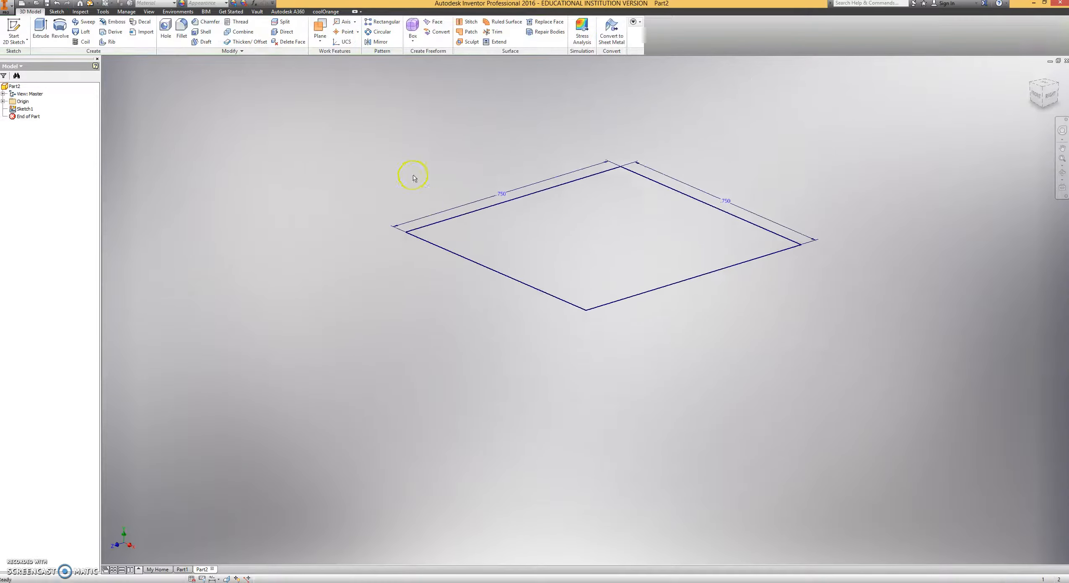
Extrude the square 0.75 in upward into a cube.
{"action": "left_click", "coordinate": [43, 37]}
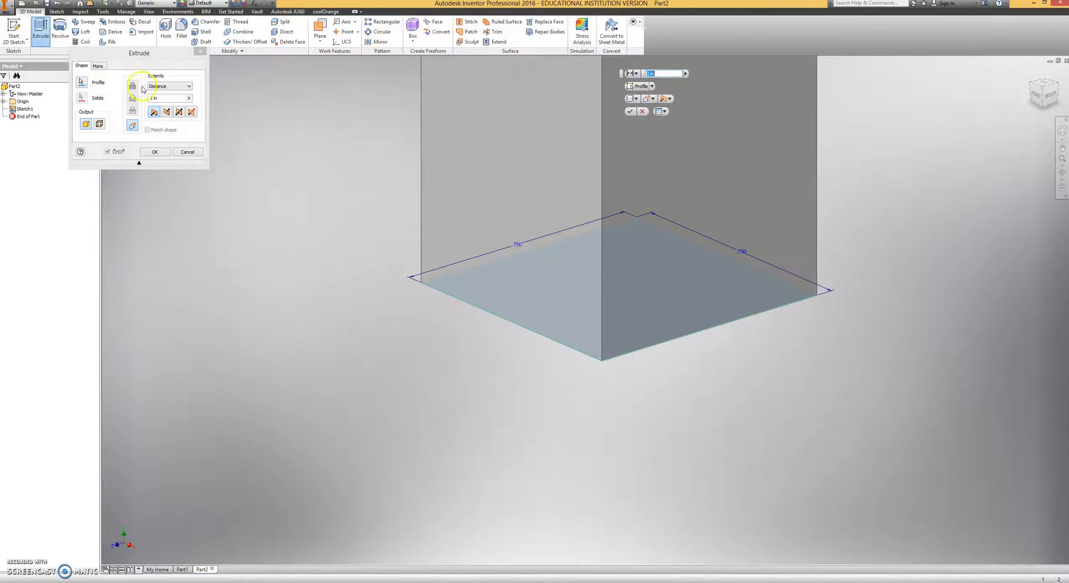
{"action": "middle_click_drag", "start_coordinate": [286, 143], "coordinate": [372, 275]}
{"action": "left_click", "coordinate": [123, 106]}
{"action": "type", "text": ".75"}
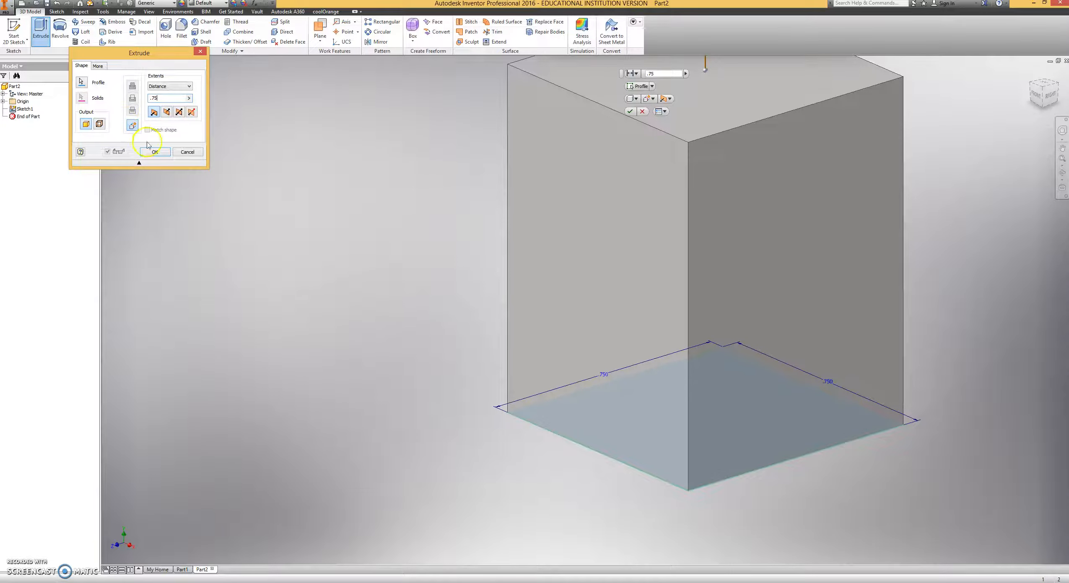
{"action": "left_click", "coordinate": [155, 153]}
{"action": "scroll", "coordinate": [377, 212], "scroll_direction": "down", "scroll_amount": 5}
{"action": "middle_click_drag", "start_coordinate": [388, 210], "coordinate": [460, 272]}
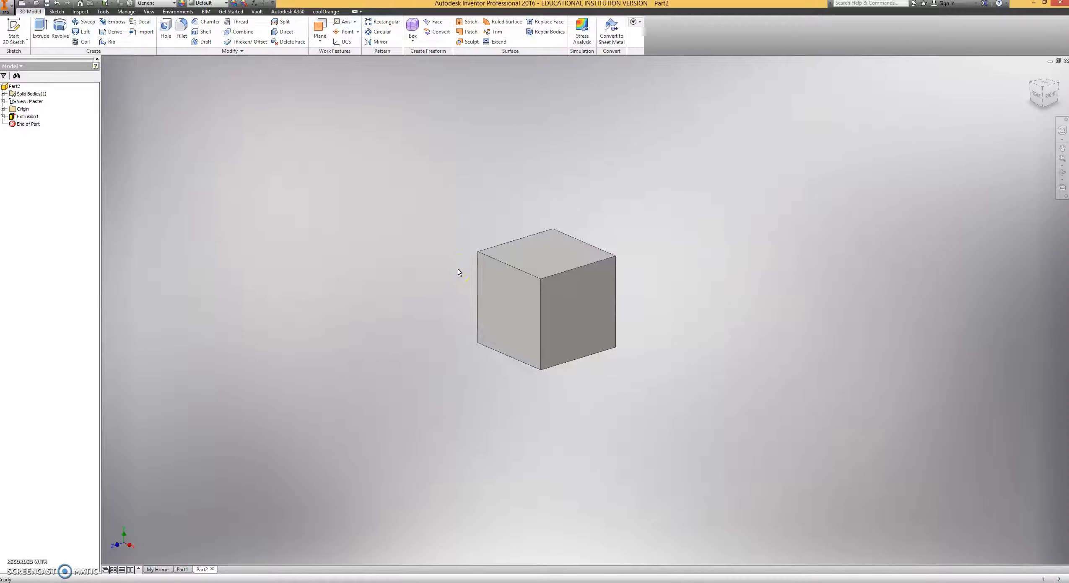
Project the outline of the cube's right face into a new sketch on that face and extrude it outward 0.75 in.
{"action": "left_click", "coordinate": [15, 26]}
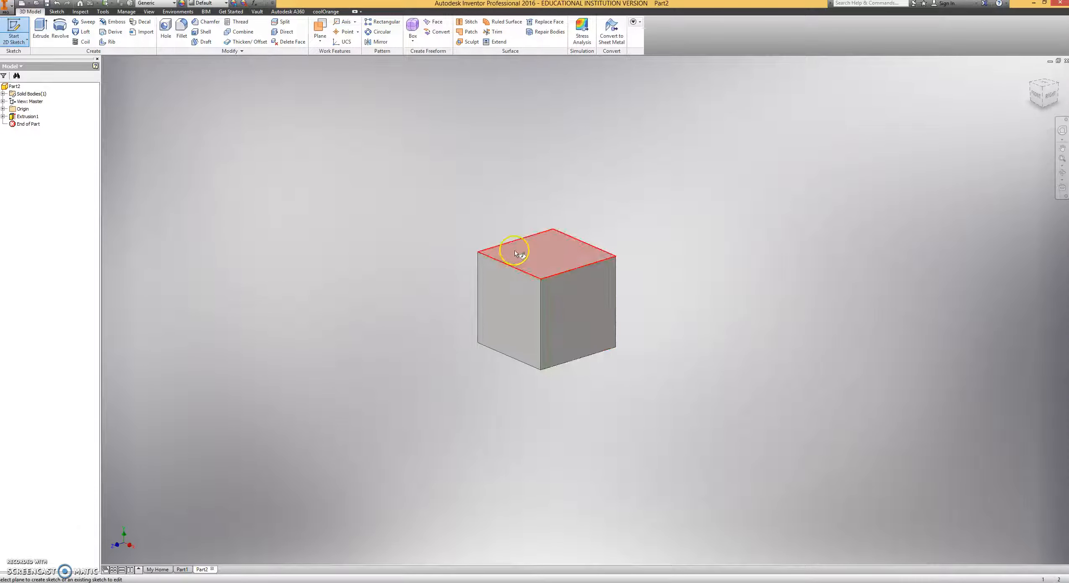
{"action": "left_click", "coordinate": [572, 313]}
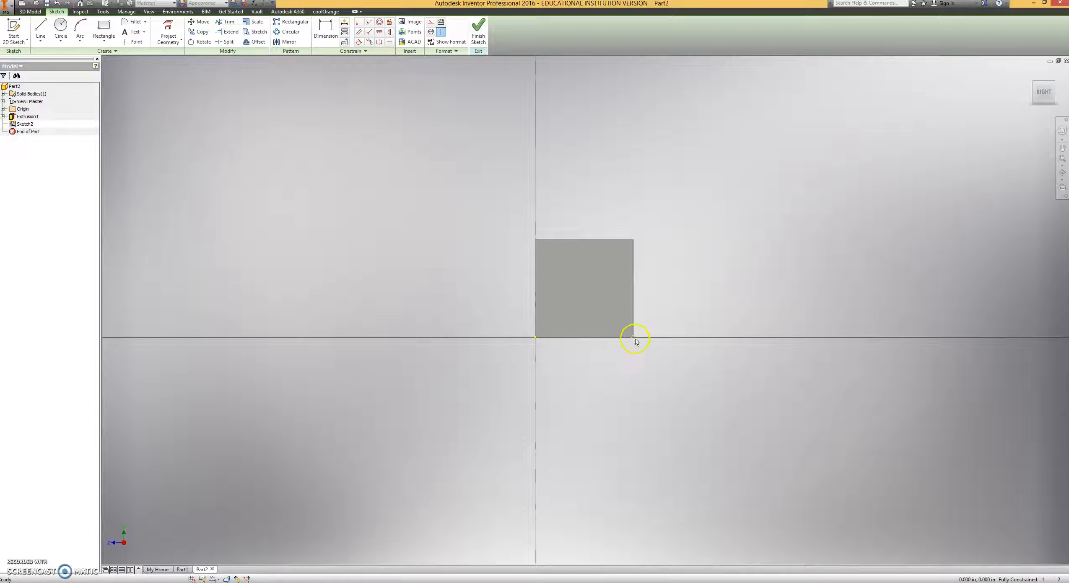
{"action": "left_click", "coordinate": [167, 27]}
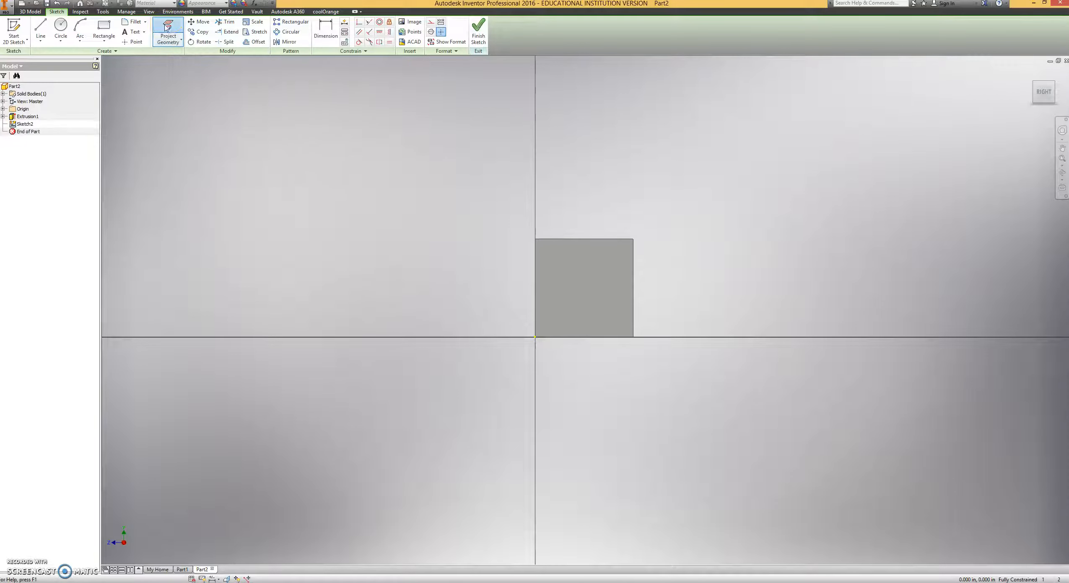
{"action": "left_click", "coordinate": [577, 270]}
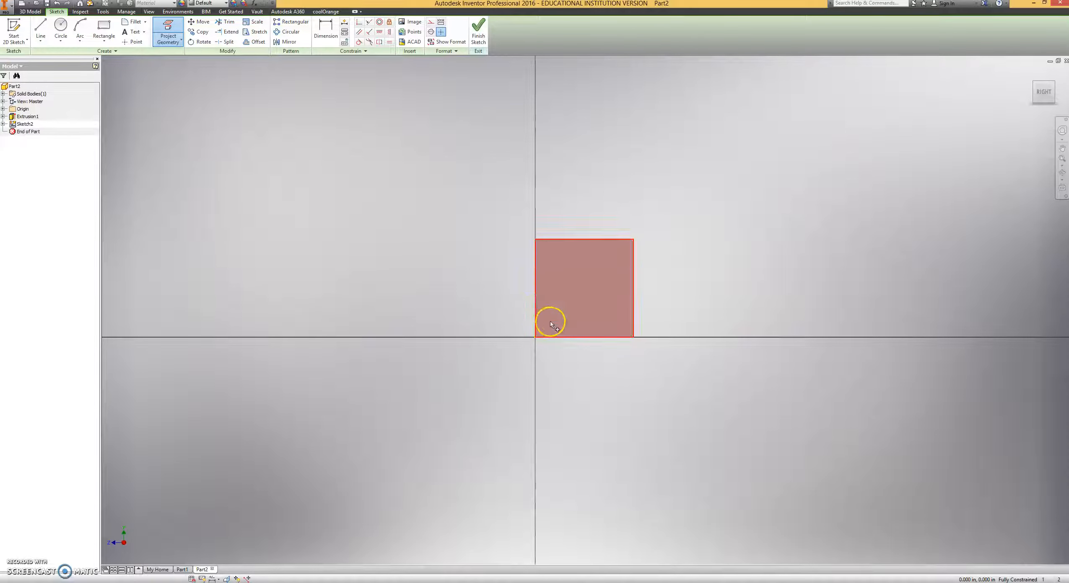
{"action": "left_click", "coordinate": [478, 39]}
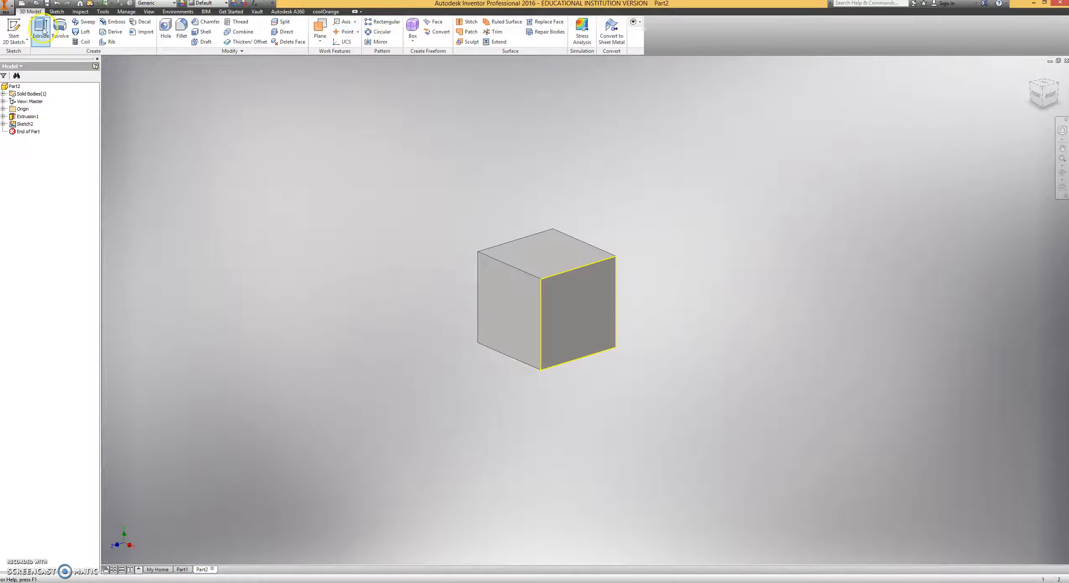
{"action": "left_click", "coordinate": [42, 30]}
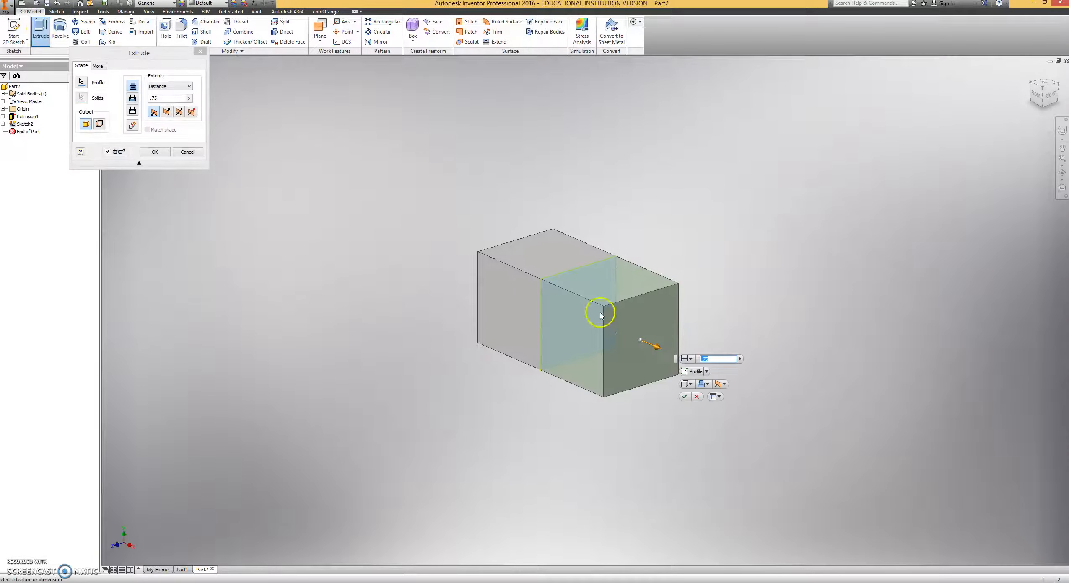
{"action": "left_click", "coordinate": [685, 397]}
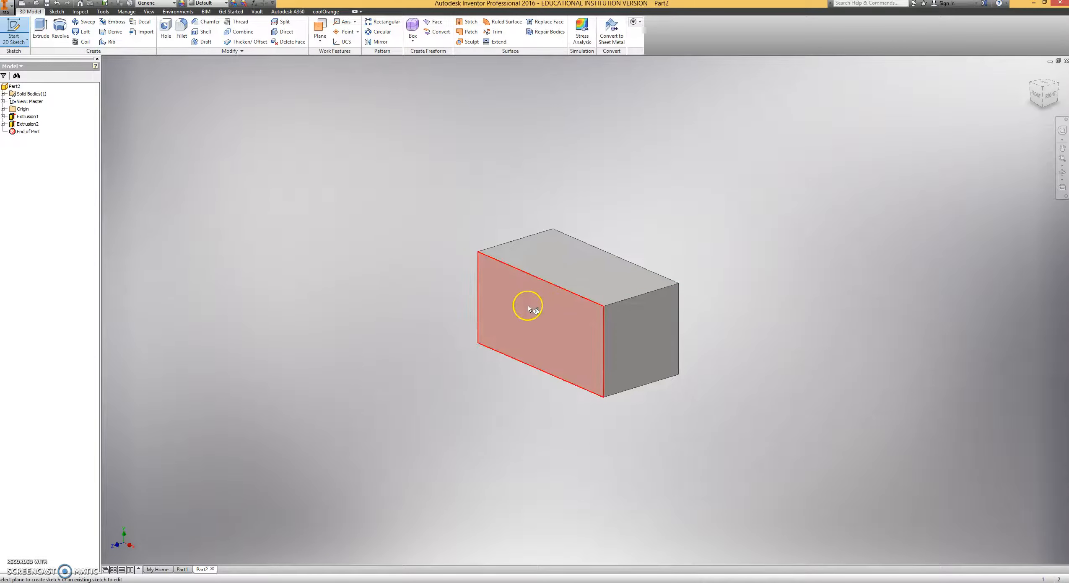
Sketch a square from the front face's upper-left corner to its bottom edge midpoint and extrude it outward 0.75 in.
{"action": "left_click", "coordinate": [537, 315]}
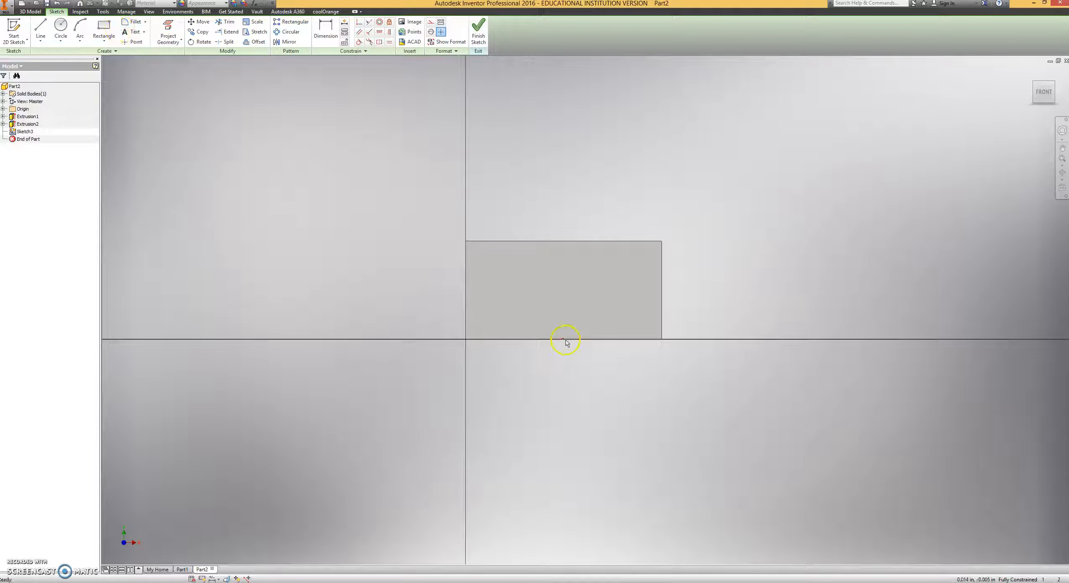
{"action": "left_click", "coordinate": [103, 29]}
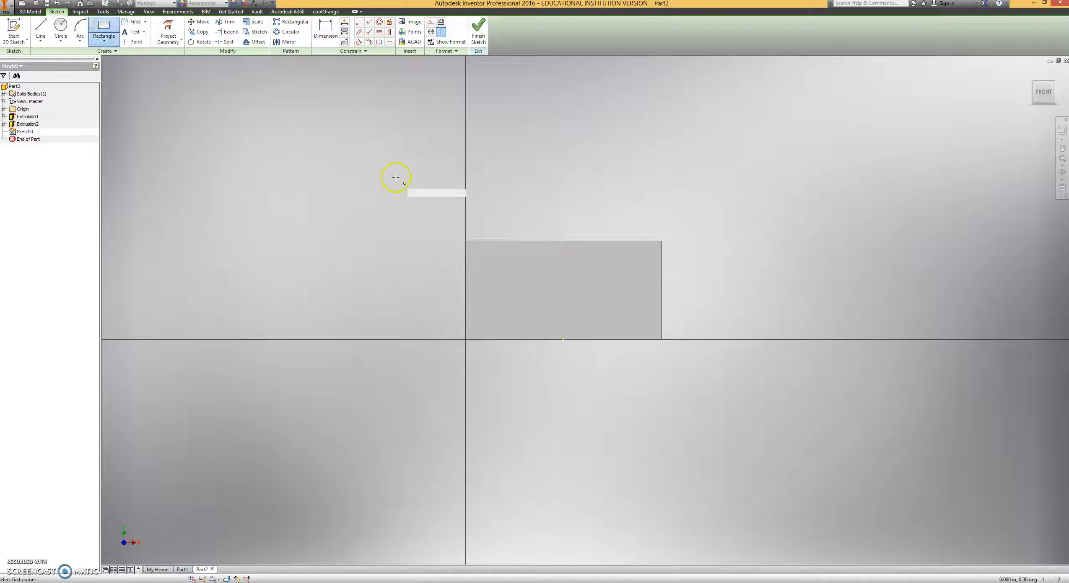
{"action": "left_click", "coordinate": [466, 241]}
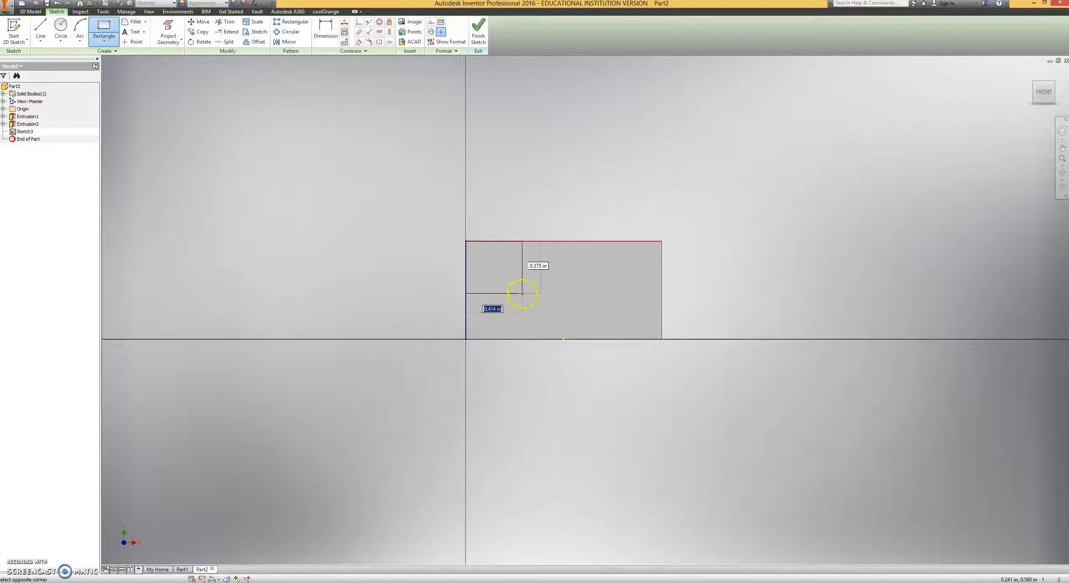
{"action": "left_click", "coordinate": [563, 340]}
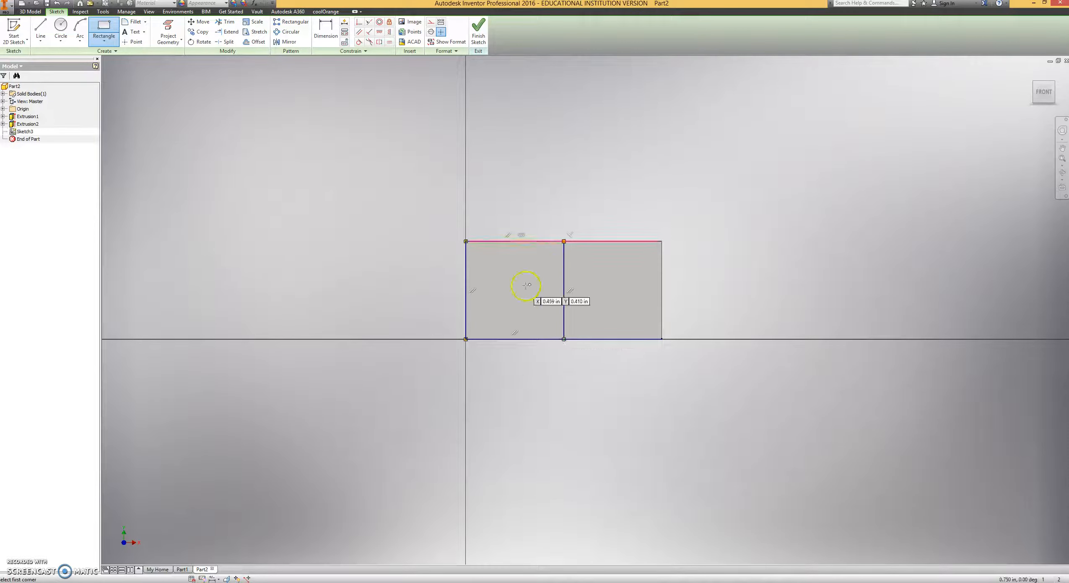
{"action": "left_click", "coordinate": [477, 29]}
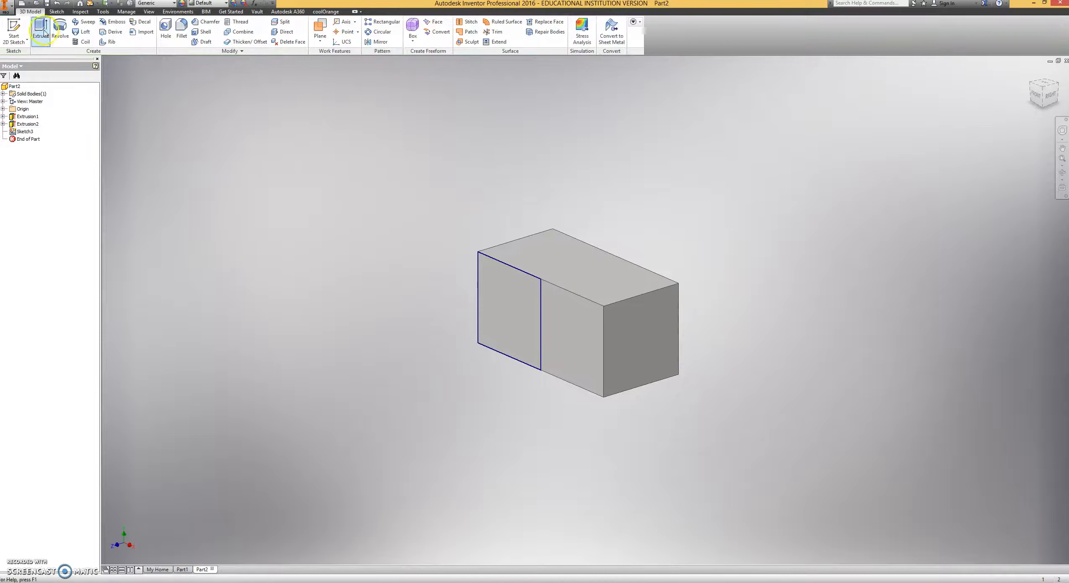
{"action": "left_click", "coordinate": [42, 30]}
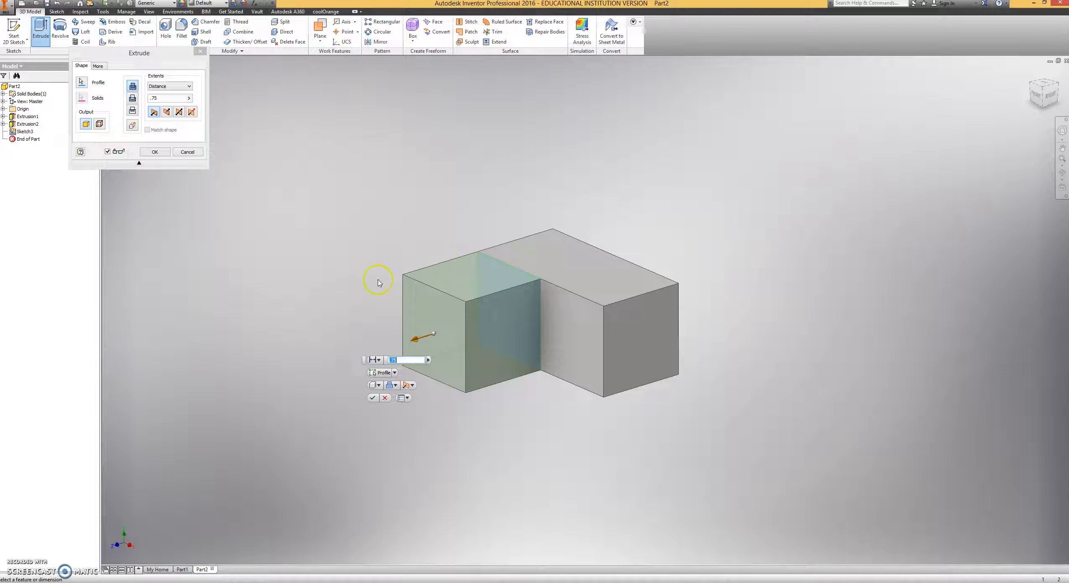
{"action": "left_click", "coordinate": [372, 399]}
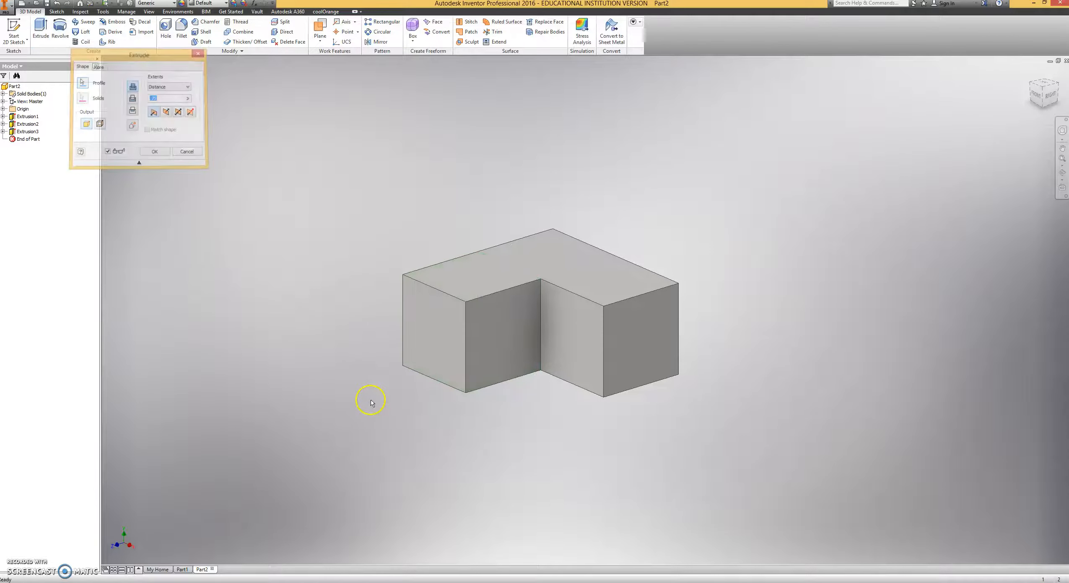
Sketch a 0.75 in square on the L-shaped top face over the corner cube, from the inner corner to the opposite outer corner.
{"action": "left_click", "coordinate": [18, 31]}
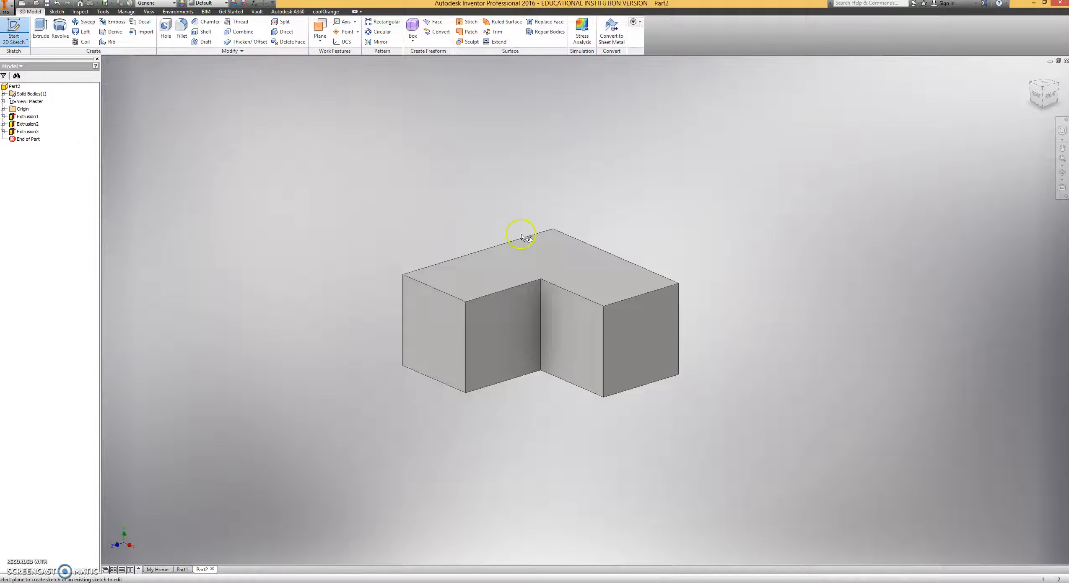
{"action": "left_click", "coordinate": [553, 247]}
{"action": "left_click", "coordinate": [103, 30]}
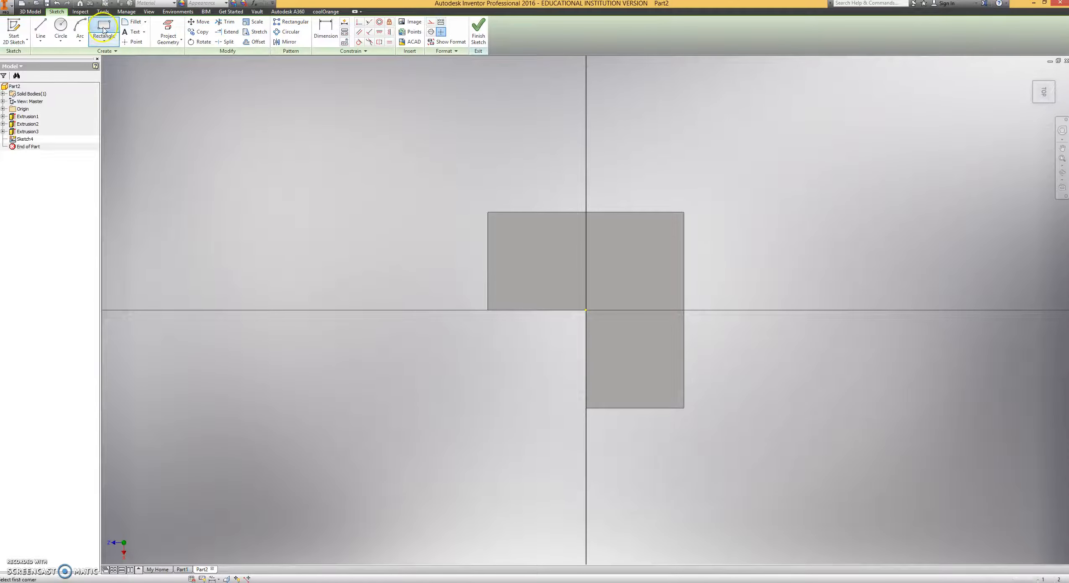
{"action": "left_click", "coordinate": [586, 311]}
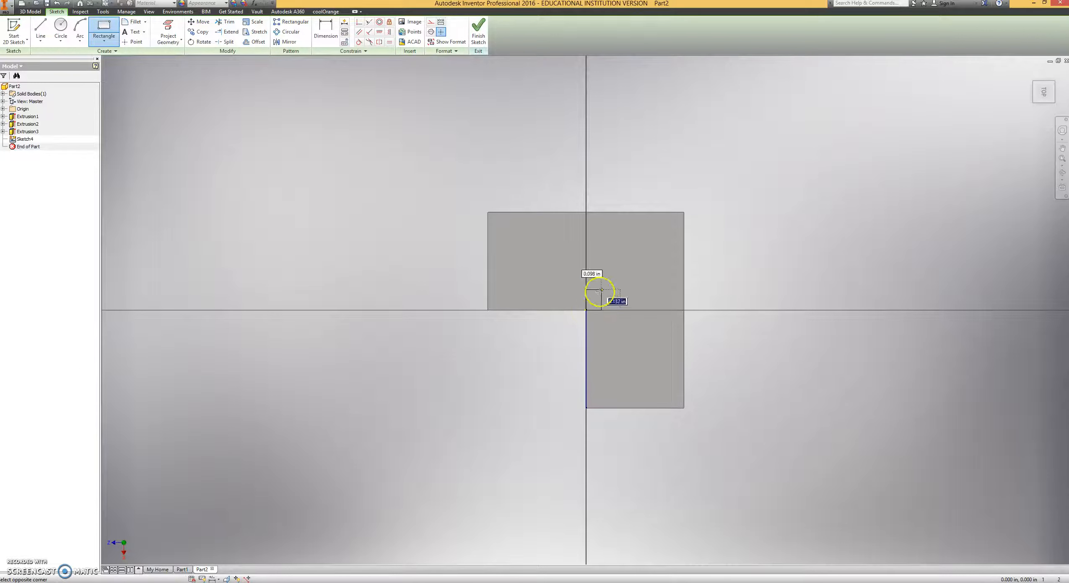
{"action": "left_click", "coordinate": [684, 212]}
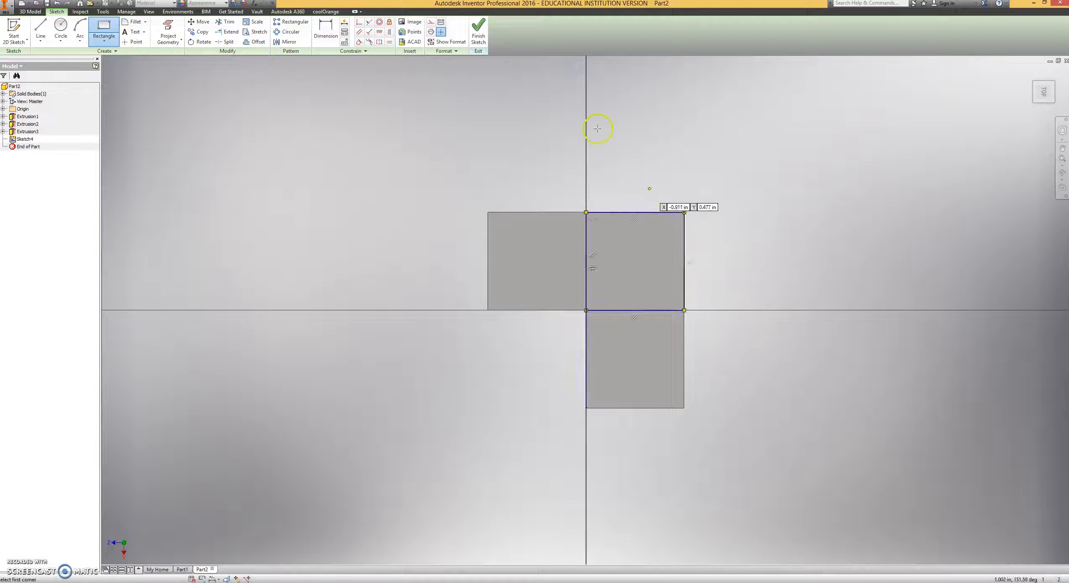
Extrude the square on the corner of the L-shaped top face 0.75 in upward into a fourth cube.
{"action": "left_click", "coordinate": [478, 30]}
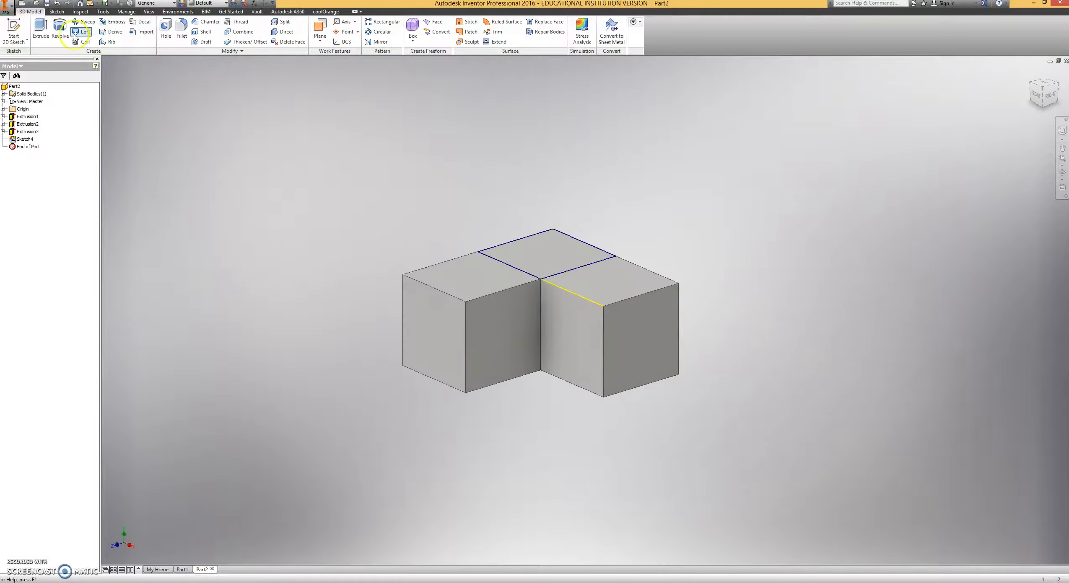
{"action": "left_click", "coordinate": [41, 30]}
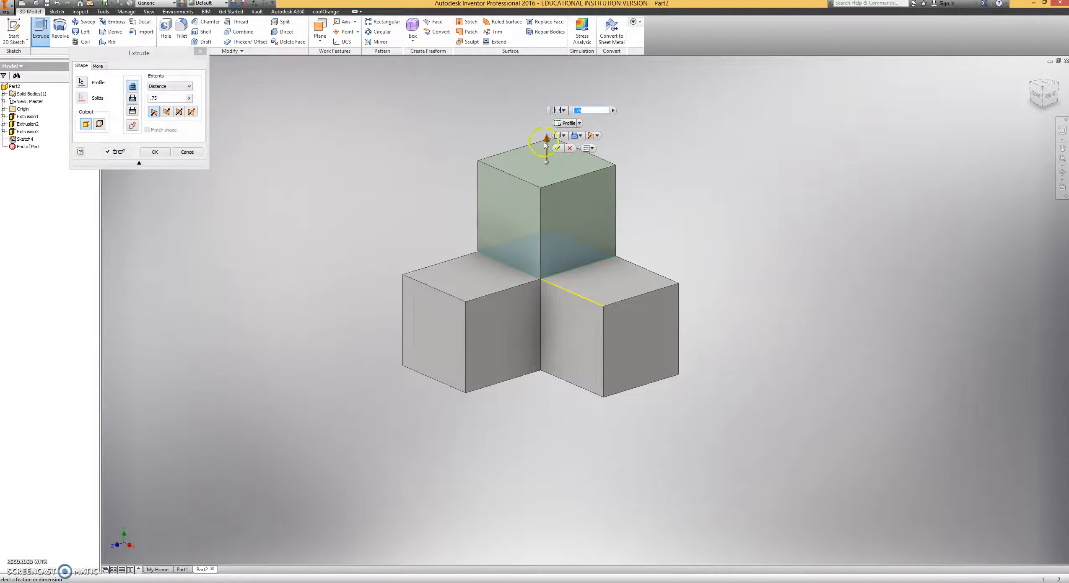
{"action": "left_click", "coordinate": [554, 139]}
{"action": "middle_click_drag", "start_coordinate": [690, 217], "coordinate": [734, 251], "text": "shift"}
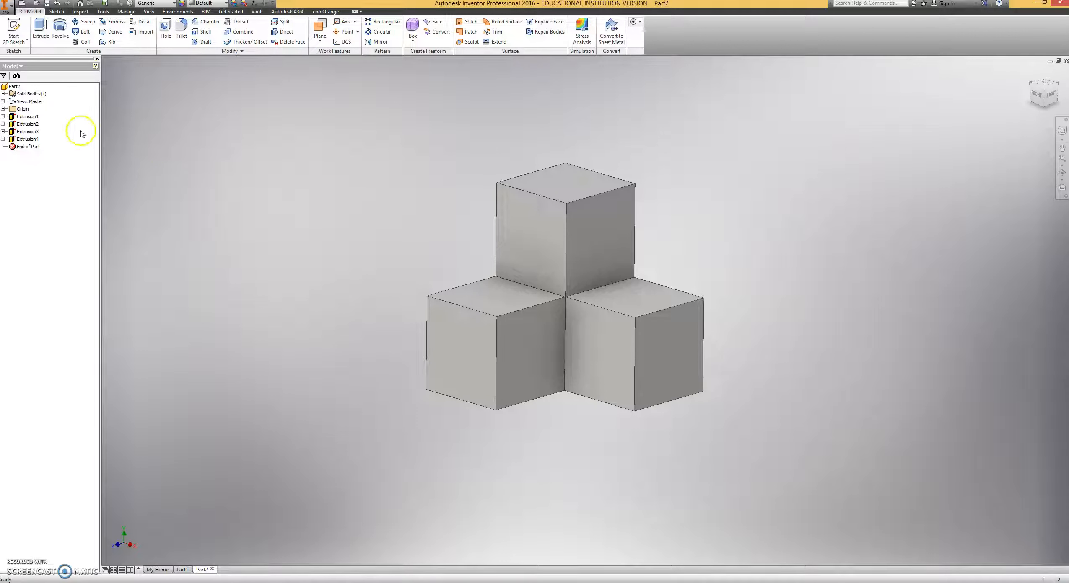
{"action": "middle_click_drag", "start_coordinate": [427, 200], "coordinate": [394, 227]}
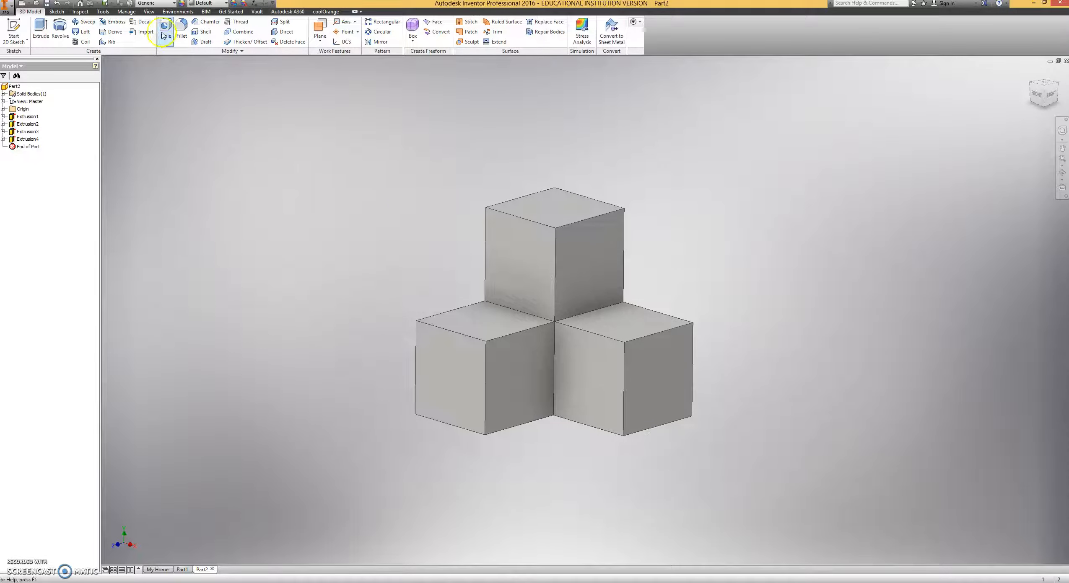
Assign the Wood (Birch) material to the part and override its appearance with Blue - Wall Paint - Glossy.
{"action": "left_click", "coordinate": [153, 4]}
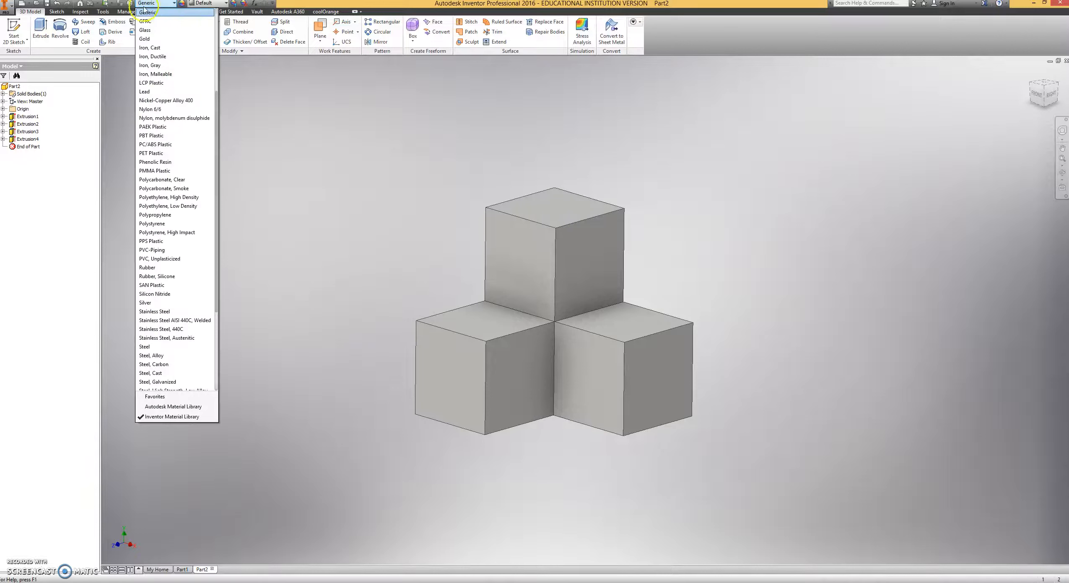
{"action": "scroll", "coordinate": [176, 285], "scroll_direction": "down", "scroll_amount": 5}
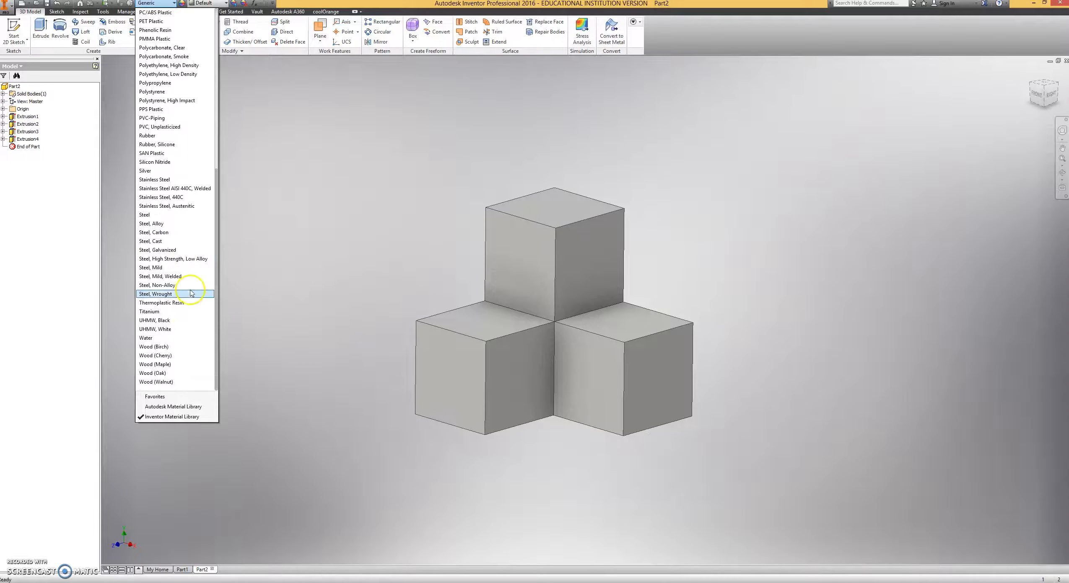
{"action": "left_click", "coordinate": [157, 348]}
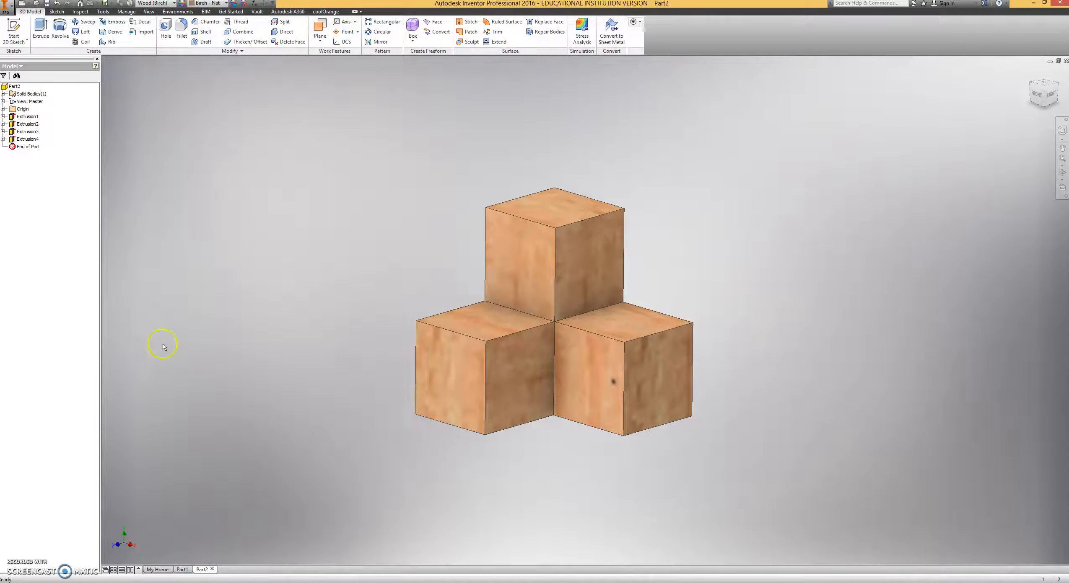
{"action": "left_click", "coordinate": [223, 4]}
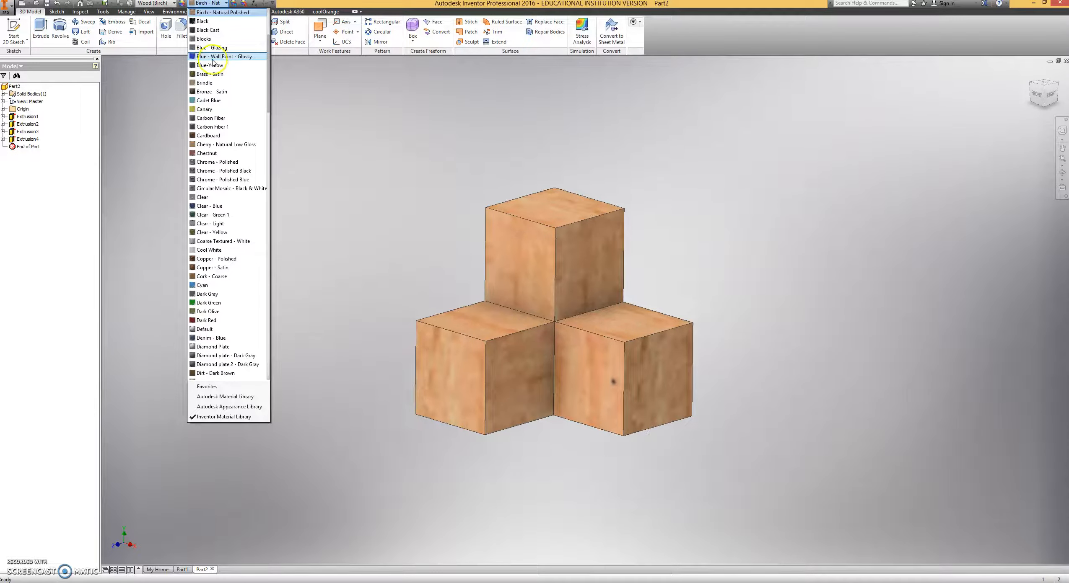
{"action": "left_click", "coordinate": [213, 59]}
{"action": "middle_click_drag", "start_coordinate": [387, 151], "coordinate": [409, 171]}
{"action": "left_click", "coordinate": [1030, 73]}
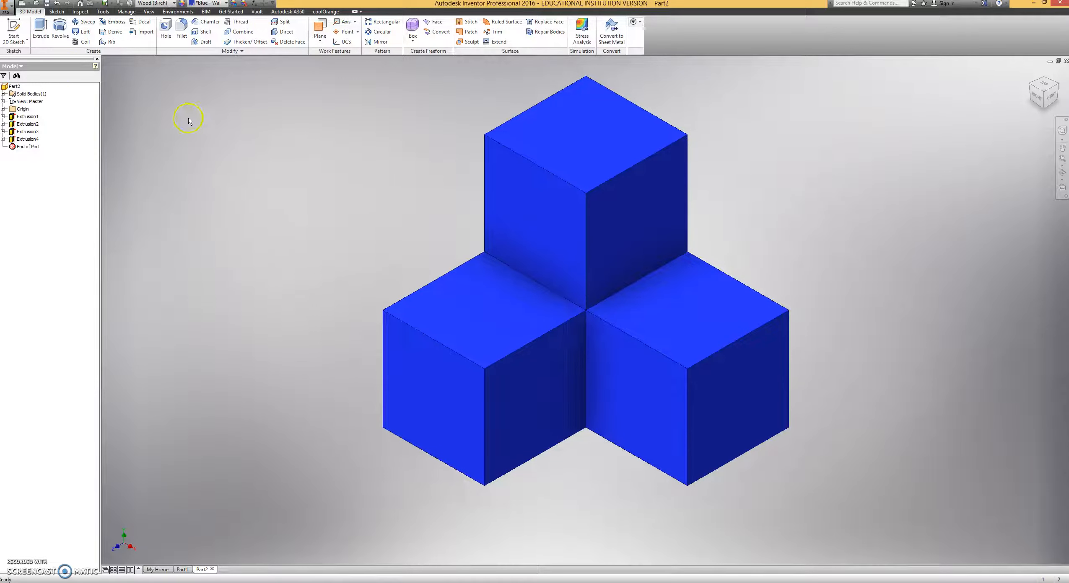
Create another new standard part file.
{"action": "left_click", "coordinate": [9, 8]}
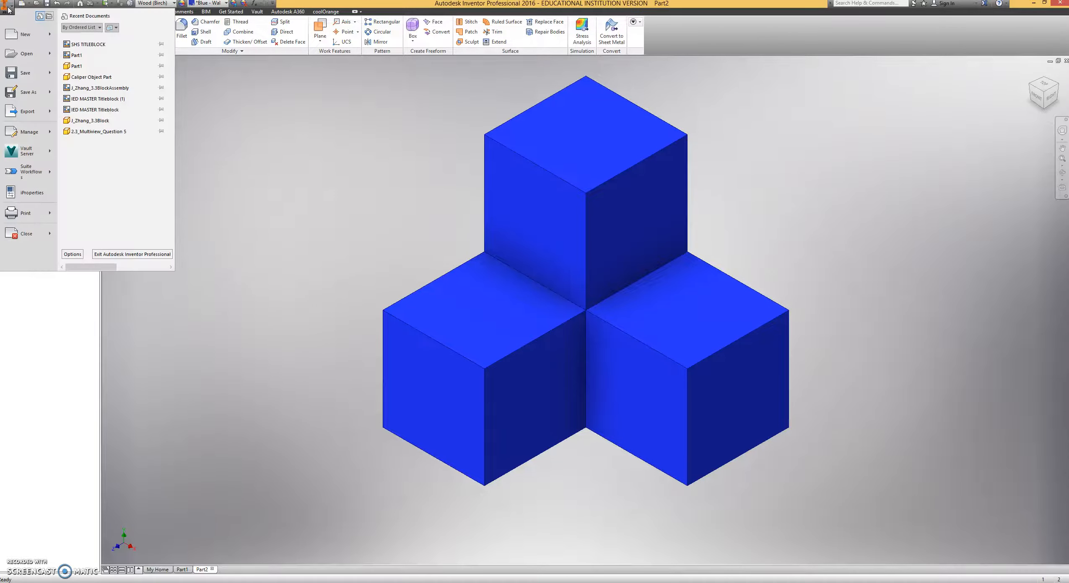
{"action": "mouse_move", "coordinate": [25, 35]}
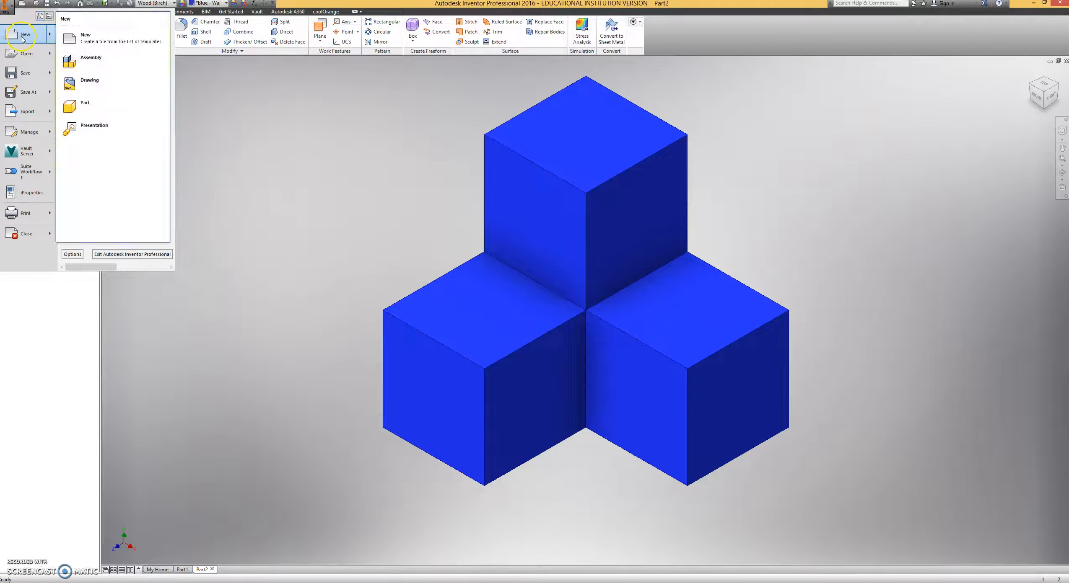
{"action": "left_click", "coordinate": [105, 108]}
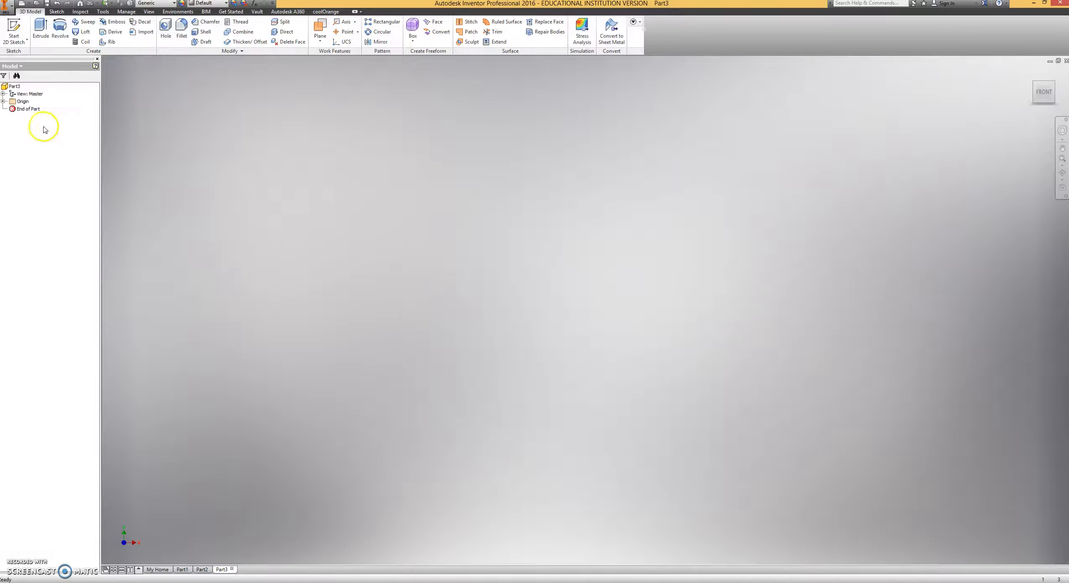
Examine the L-shaped underside of the finished blue Part2, then return to the empty Part3.
{"action": "left_click", "coordinate": [203, 570]}
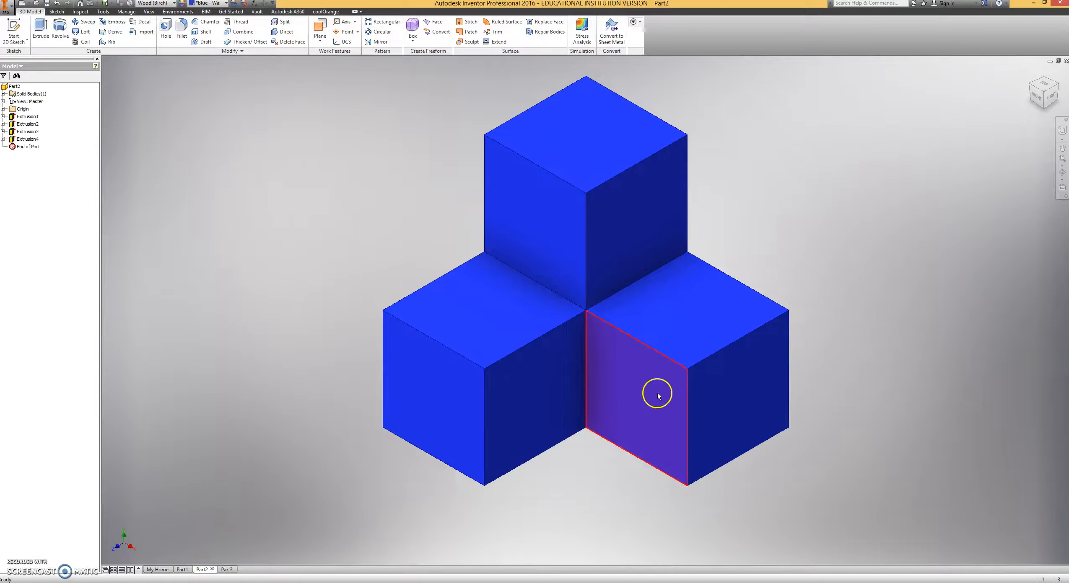
{"action": "middle_click_drag", "start_coordinate": [576, 489], "coordinate": [475, 350], "text": "shift"}
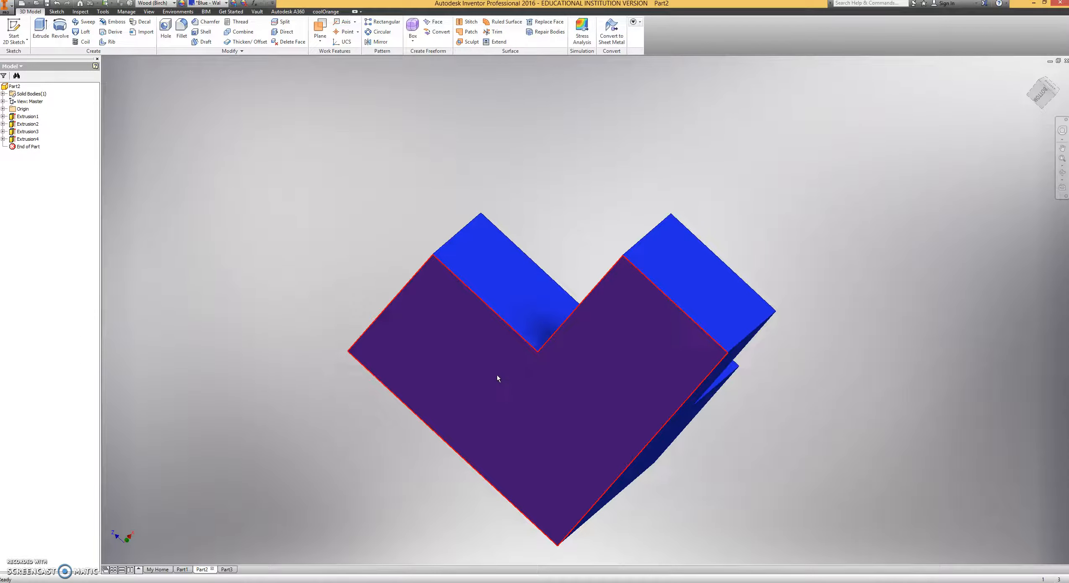
{"action": "middle_click_drag", "start_coordinate": [405, 310], "coordinate": [375, 396], "text": "shift"}
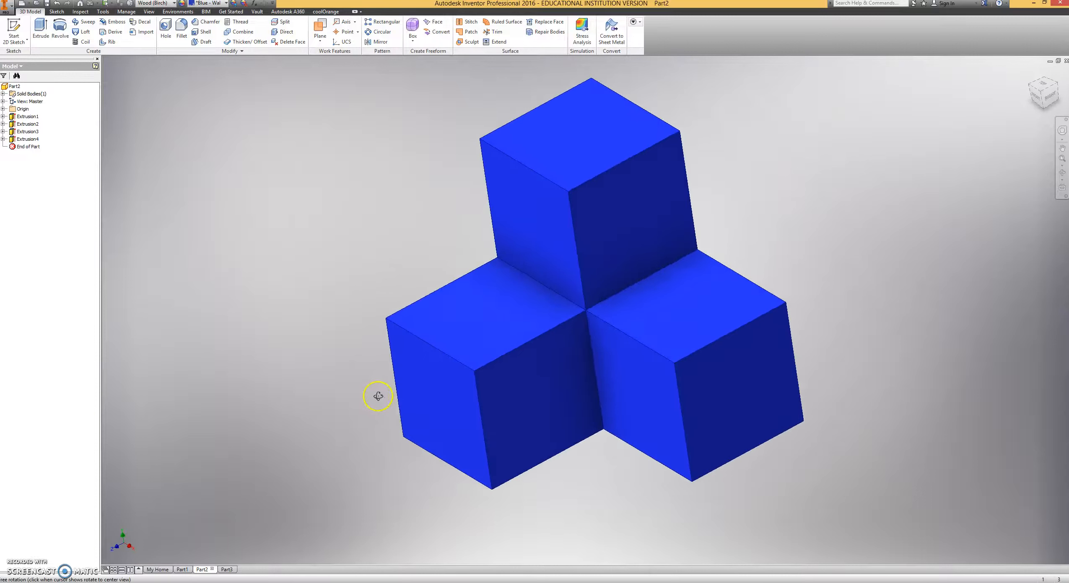
{"action": "left_click", "coordinate": [228, 570]}
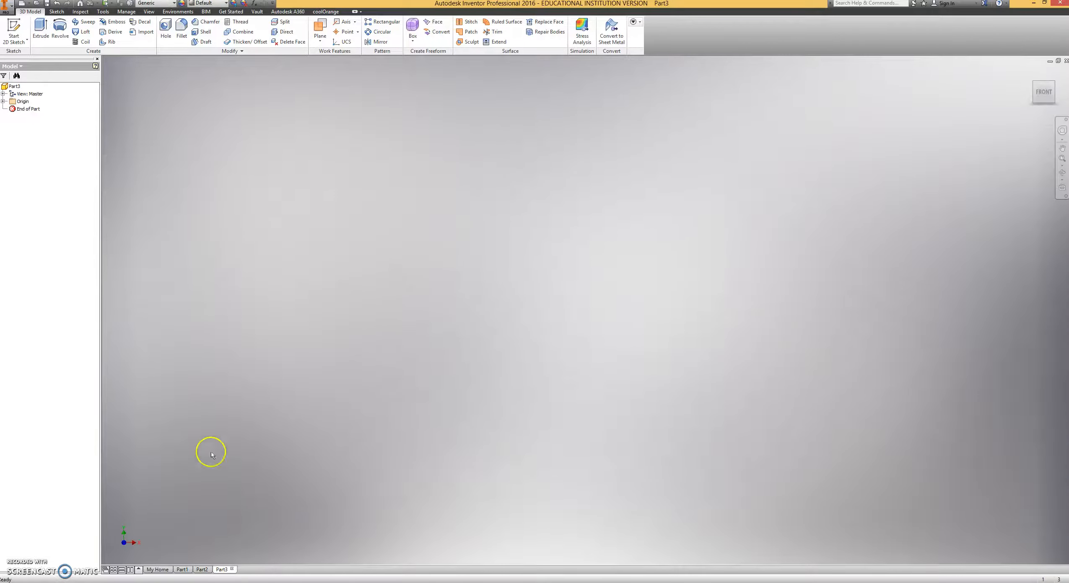
Start a sketch on the horizontal origin plane and draw a 1.5 in line from the origin, followed by a perpendicular 0.75 in line.
{"action": "left_click", "coordinate": [13, 28]}
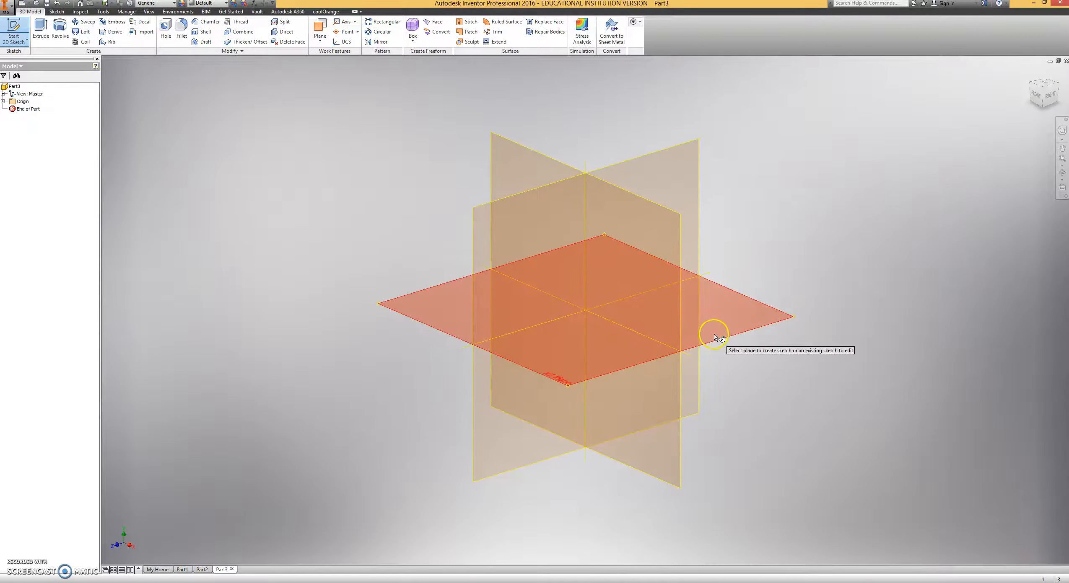
{"action": "left_click", "coordinate": [714, 337]}
{"action": "scroll", "coordinate": [521, 287], "scroll_direction": "down", "scroll_amount": 5}
{"action": "scroll", "coordinate": [541, 333], "scroll_direction": "up", "scroll_amount": 6}
{"action": "scroll", "coordinate": [551, 379], "scroll_direction": "down", "scroll_amount": 2}
{"action": "middle_click_drag", "start_coordinate": [552, 379], "coordinate": [613, 293]}
{"action": "scroll", "coordinate": [614, 293], "scroll_direction": "up", "scroll_amount": 2}
{"action": "middle_click_drag", "start_coordinate": [578, 342], "coordinate": [618, 315]}
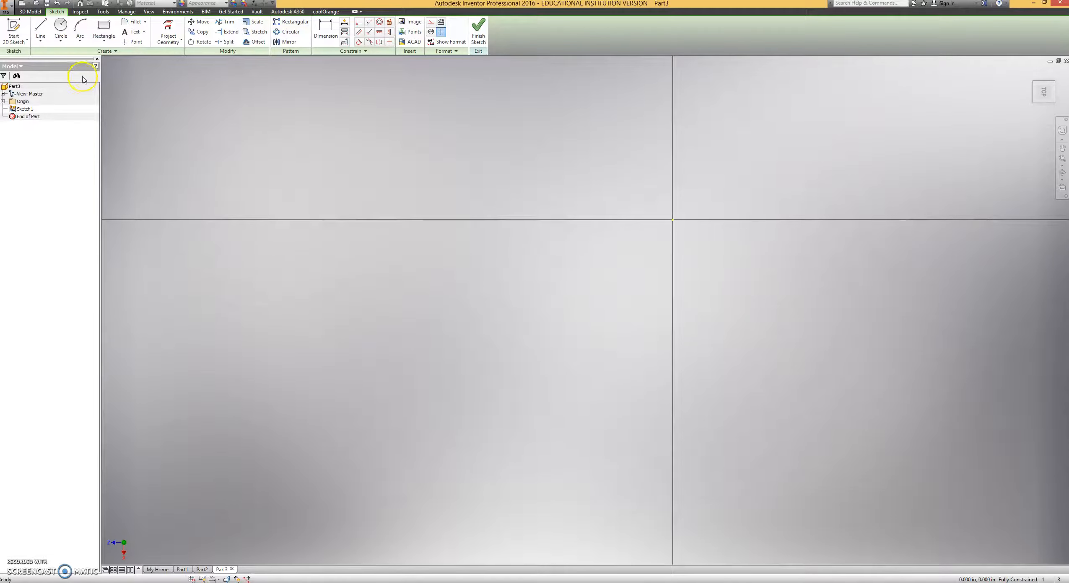
{"action": "left_click", "coordinate": [41, 28]}
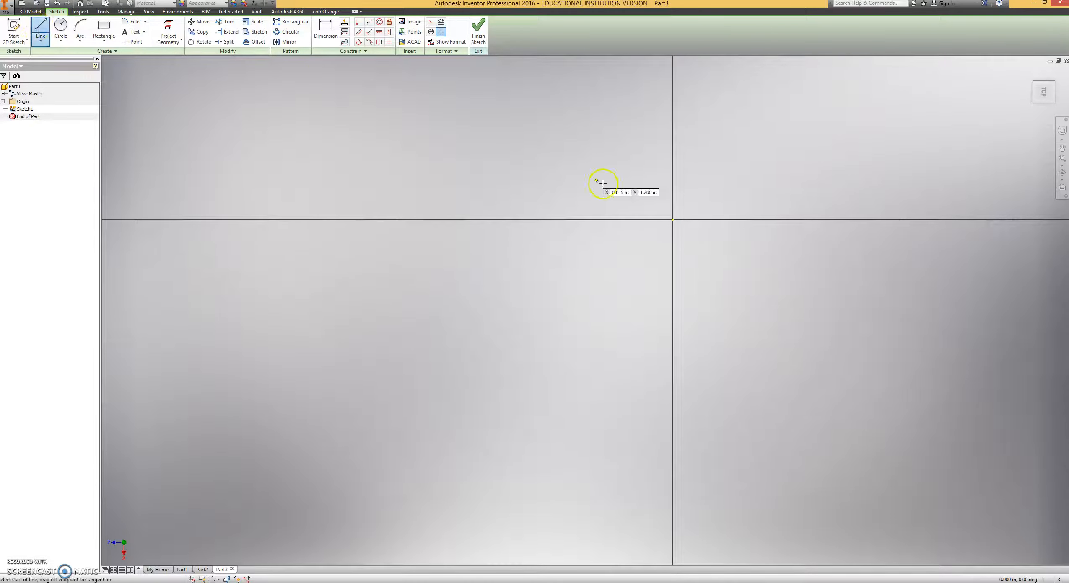
{"action": "left_click", "coordinate": [673, 220]}
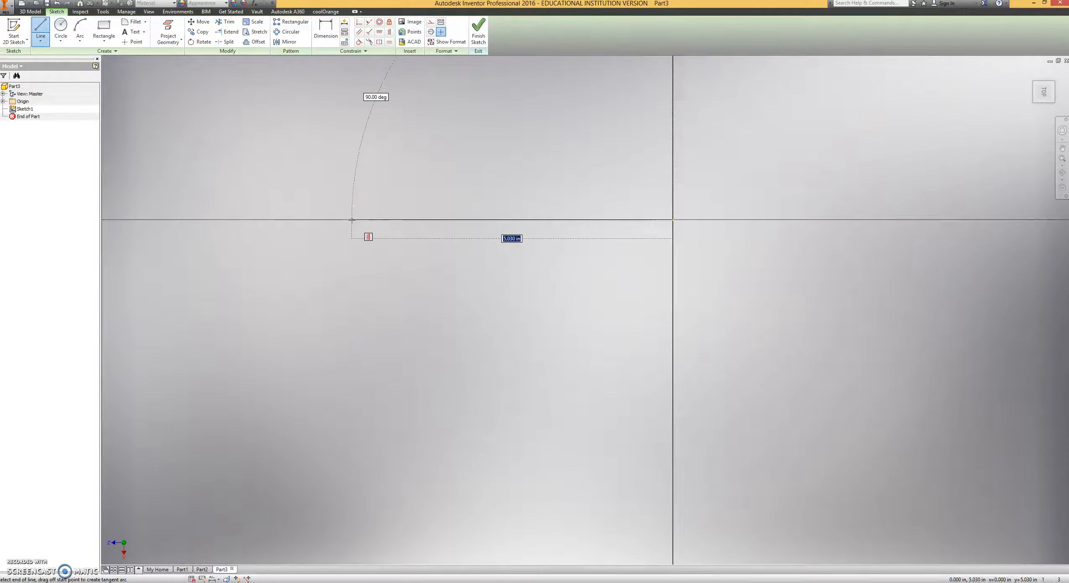
{"action": "key", "text": "Return"}
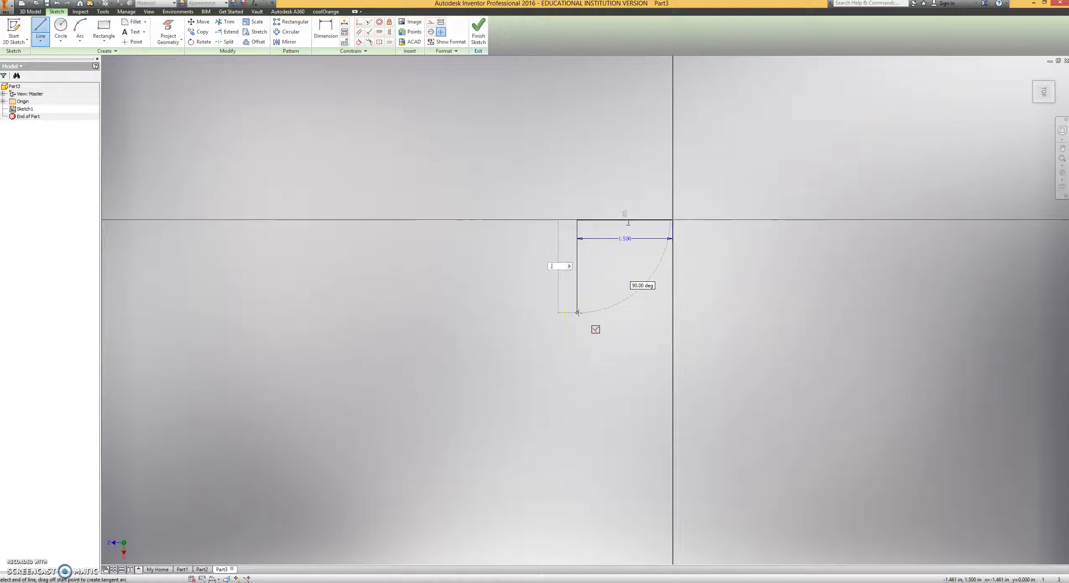
{"action": "key", "text": "Return"}
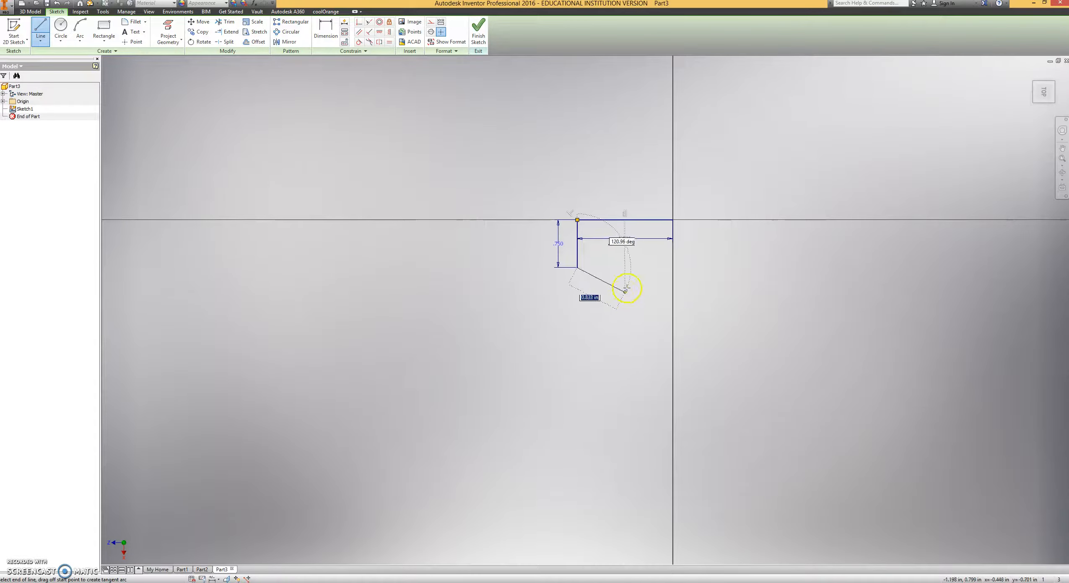
Complete the L-shaped profile with three successive perpendicular 0.75 in lines and close it back at the origin.
{"action": "type", "text": ".75"}
{"action": "key", "text": "Return"}
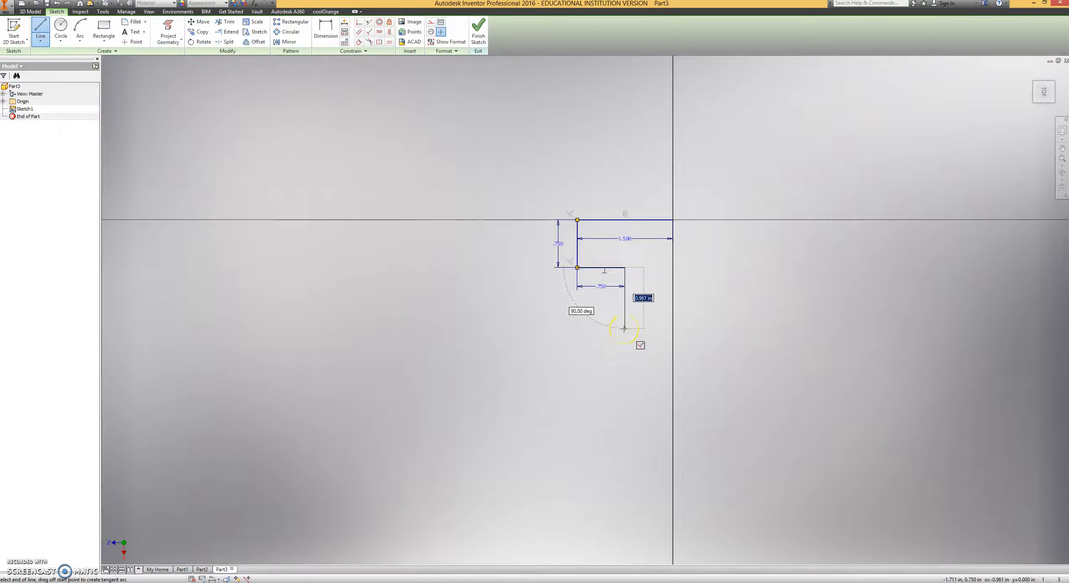
{"action": "key", "text": "Return"}
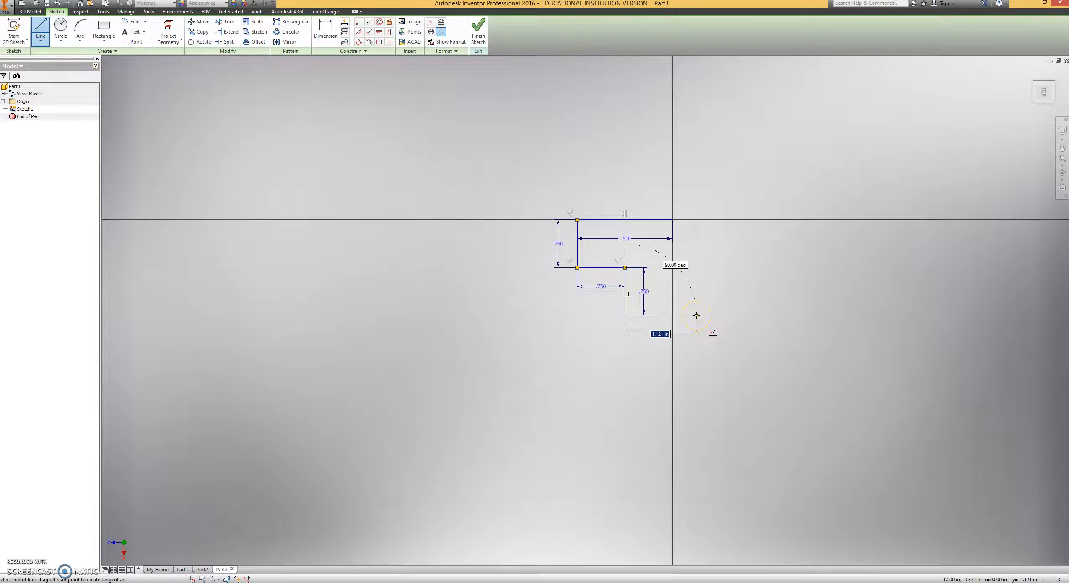
{"action": "type", "text": ".75"}
{"action": "key", "text": "Return"}
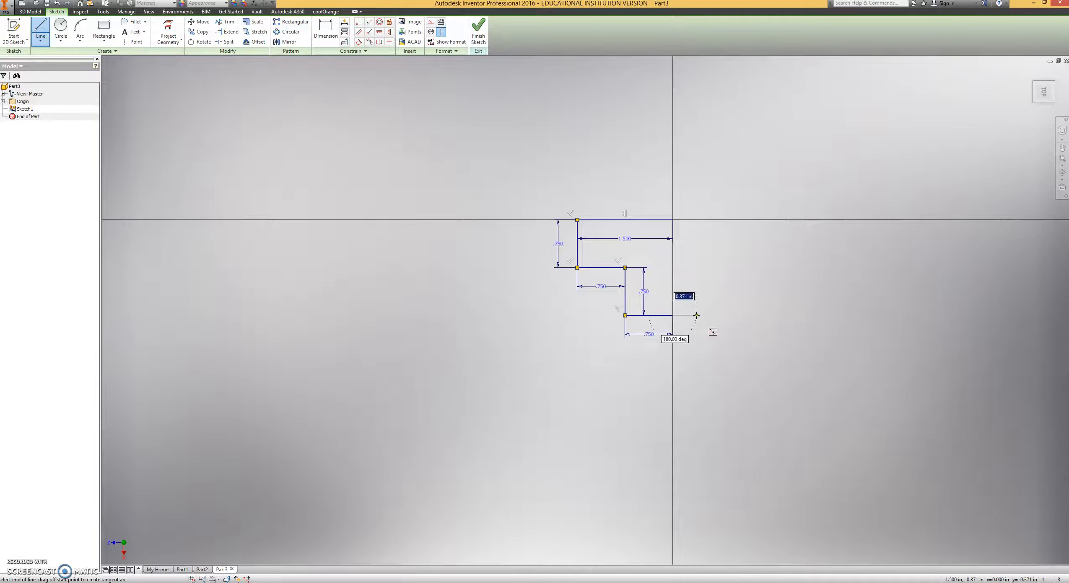
{"action": "left_click", "coordinate": [673, 219]}
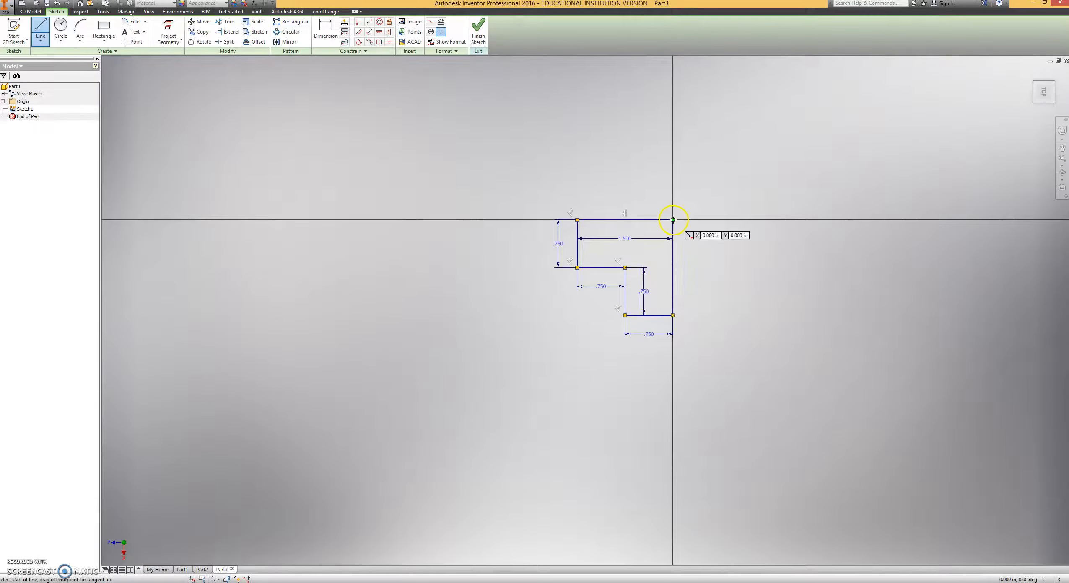
Finish the sketch and extrude the L-shaped profile 0.75 in upward.
{"action": "left_click", "coordinate": [478, 30]}
{"action": "key", "text": "e"}
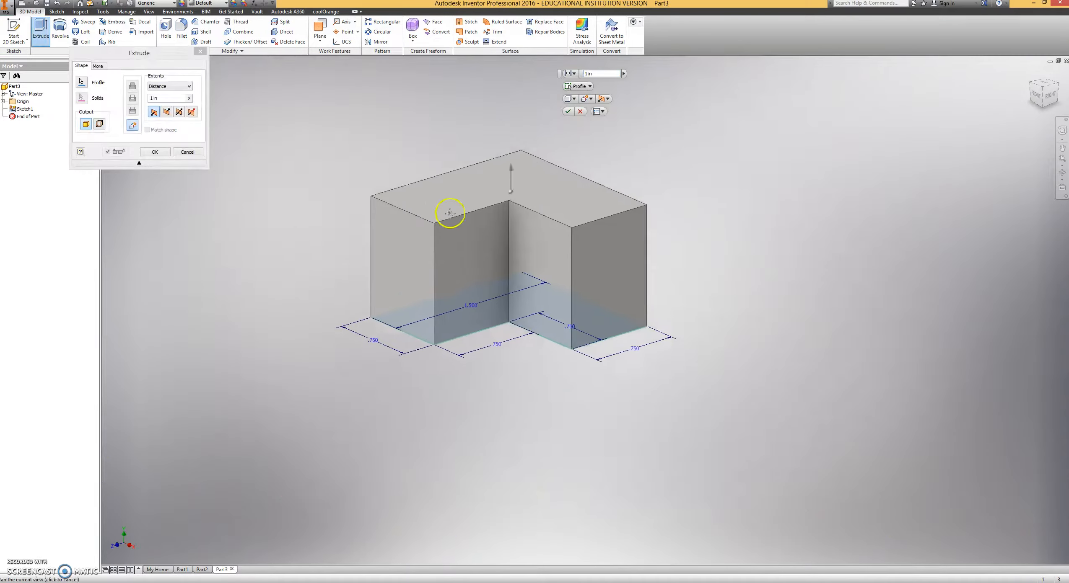
{"action": "left_click_drag", "start_coordinate": [599, 75], "coordinate": [574, 78]}
{"action": "type", "text": "."}
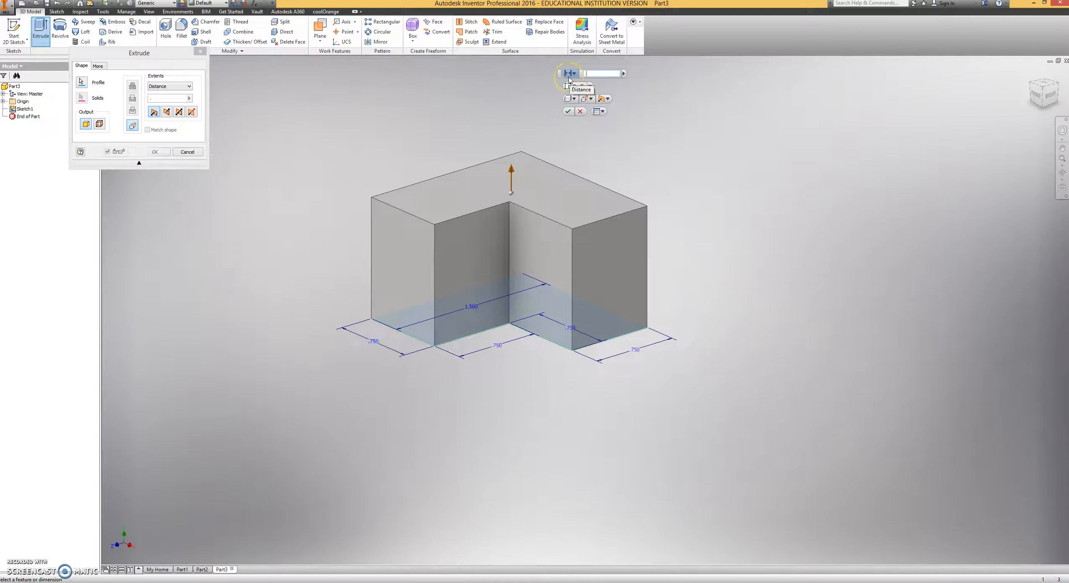
{"action": "type", "text": "75"}
{"action": "key", "text": "Return"}
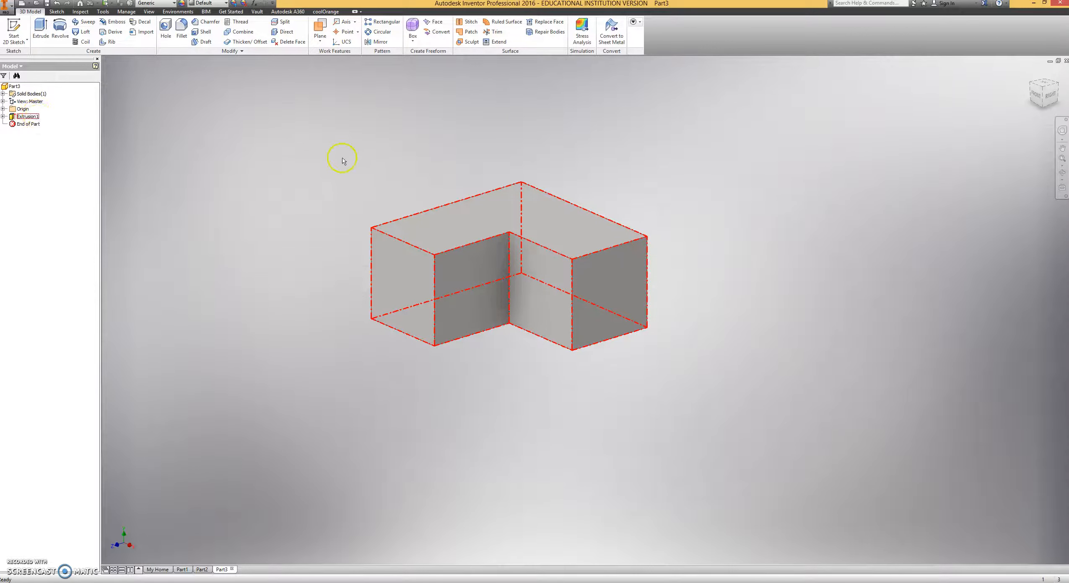
Sketch a 0.75 in square on the L-shaped top face from the inner corner to the origin corner and extrude it upward into a cube.
{"action": "left_click", "coordinate": [14, 29]}
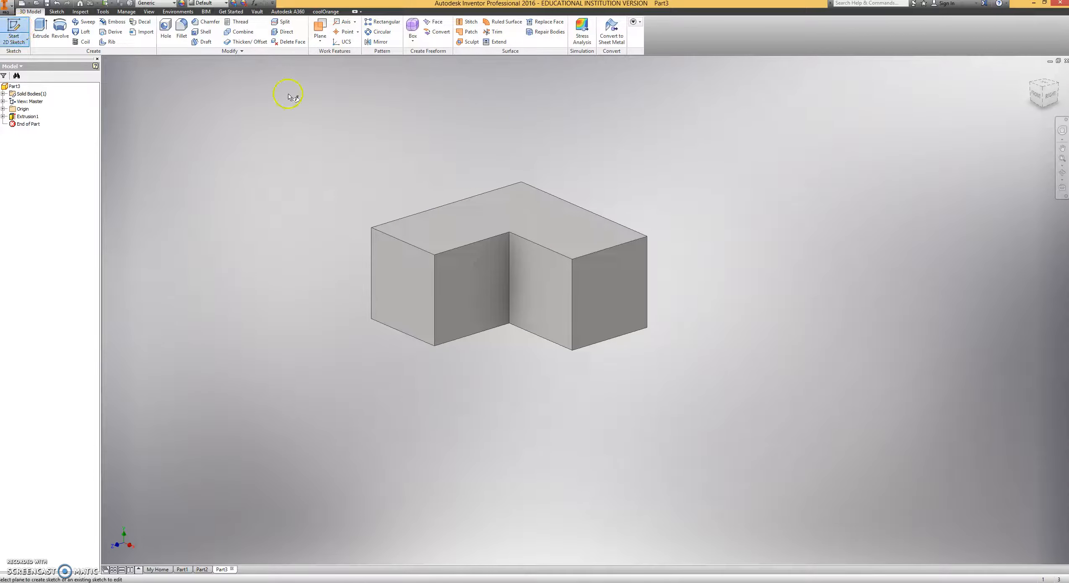
{"action": "left_click", "coordinate": [507, 214]}
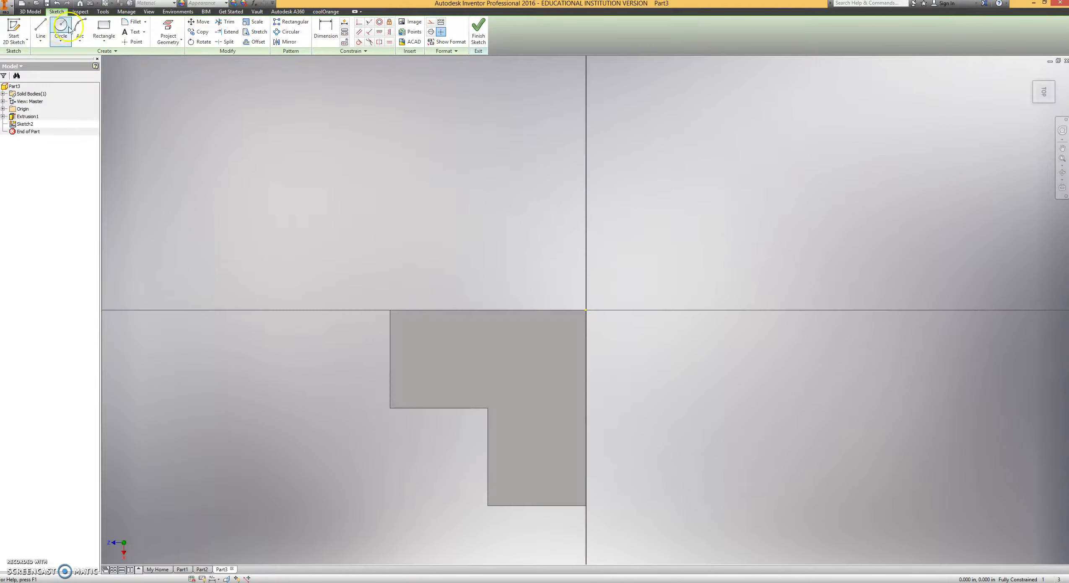
{"action": "left_click", "coordinate": [102, 28]}
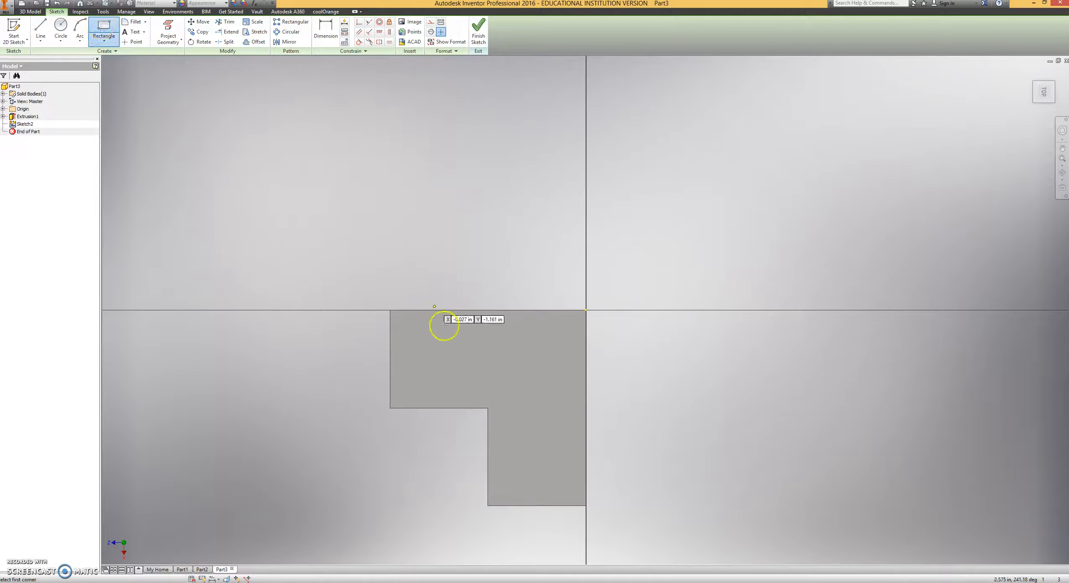
{"action": "left_click", "coordinate": [488, 408]}
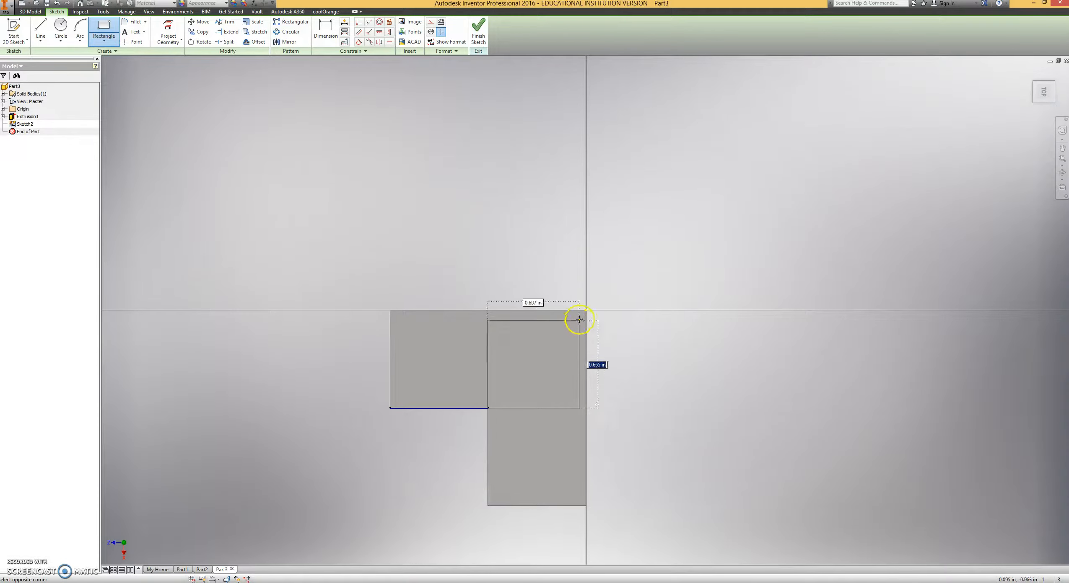
{"action": "left_click", "coordinate": [586, 311]}
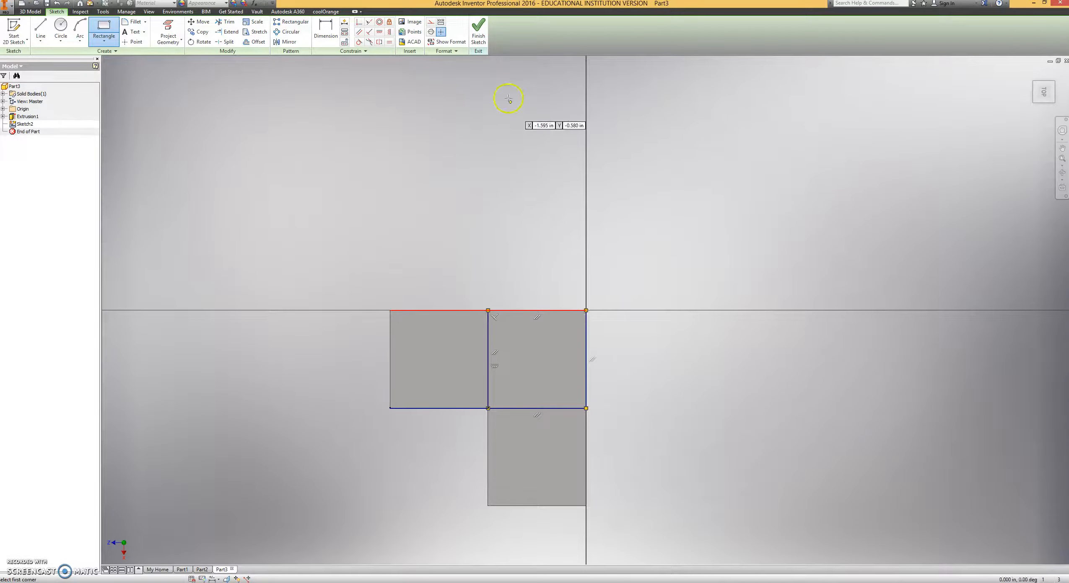
{"action": "left_click", "coordinate": [479, 37]}
{"action": "left_click", "coordinate": [41, 31]}
{"action": "left_click", "coordinate": [156, 152]}
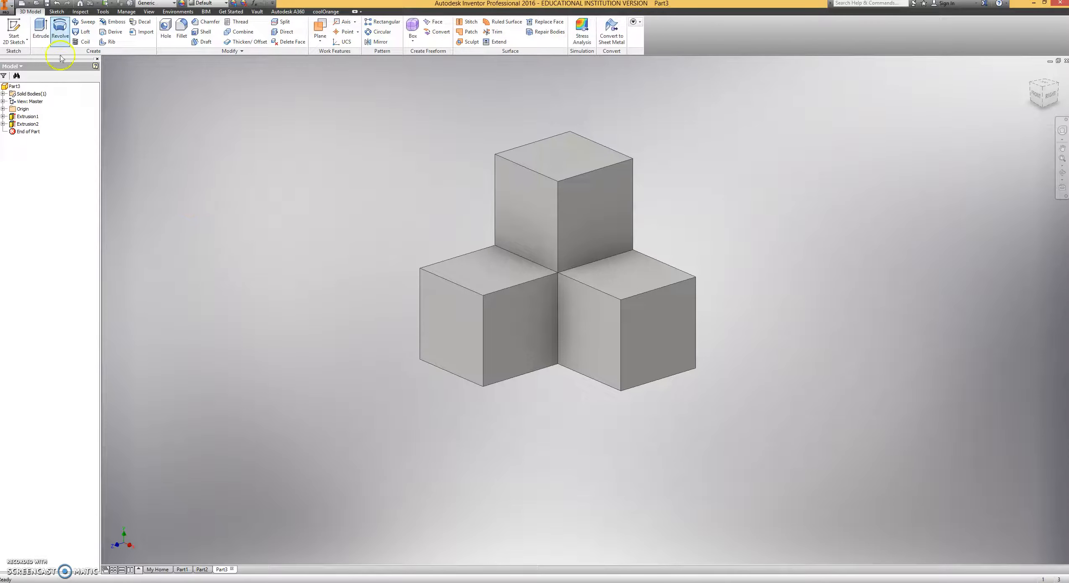
Assign the Wood (Birch) material to the part and apply the glossy blue wall paint appearance.
{"action": "left_click", "coordinate": [159, 2]}
{"action": "scroll", "coordinate": [163, 293], "scroll_direction": "down", "scroll_amount": 1}
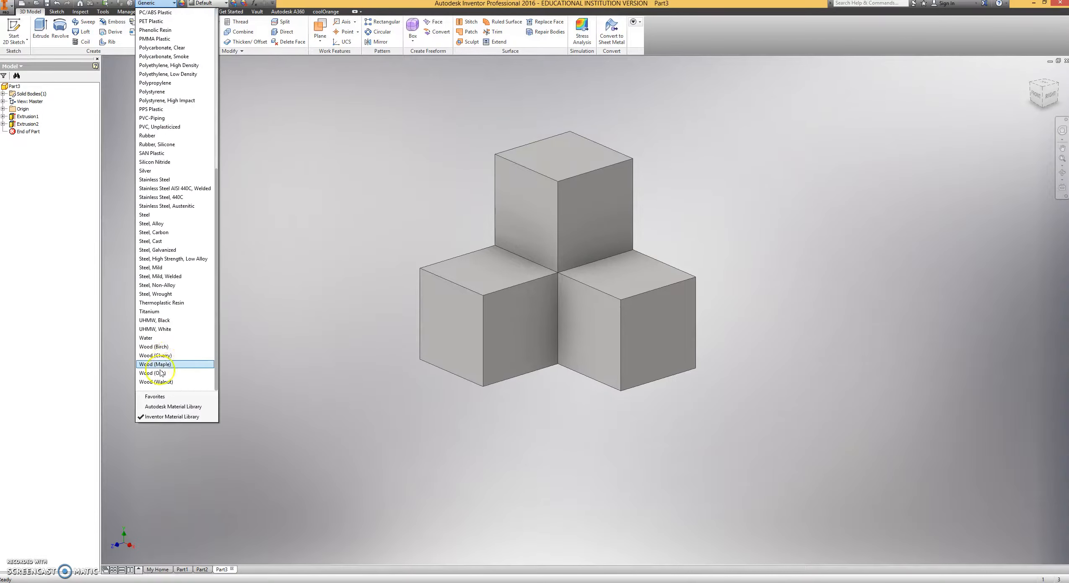
{"action": "left_click", "coordinate": [155, 346]}
{"action": "left_click", "coordinate": [220, 4]}
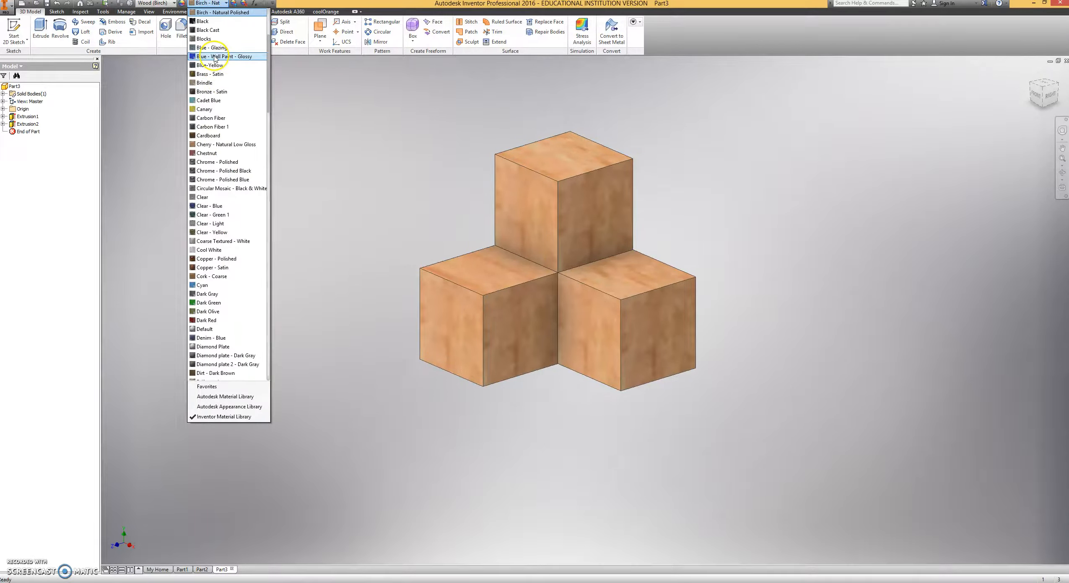
{"action": "left_click", "coordinate": [221, 57]}
{"action": "middle_click_drag", "start_coordinate": [327, 182], "coordinate": [341, 237]}
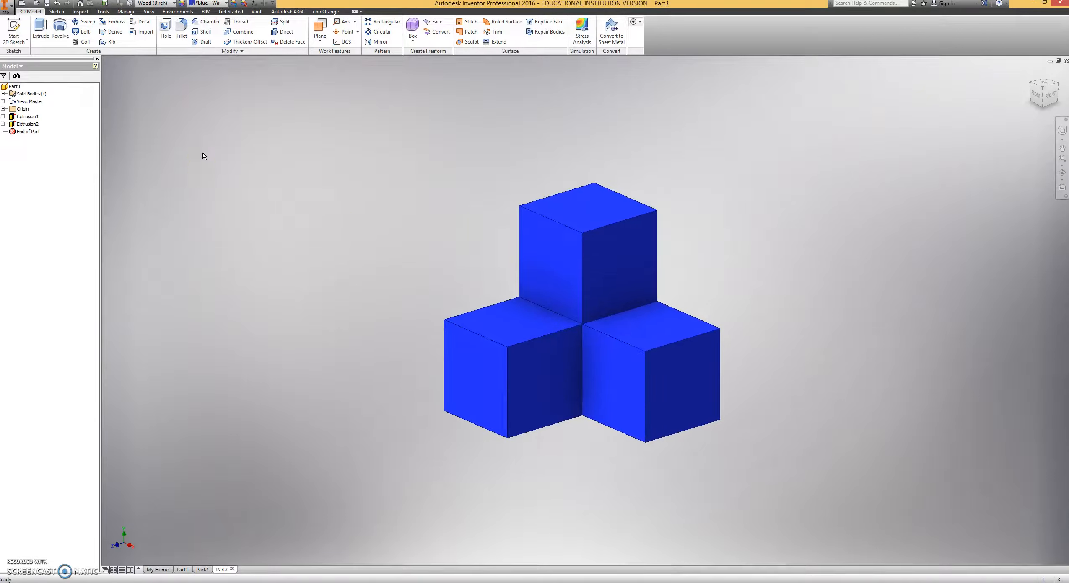
Create a new part from the English Standard (in).ipt template.
{"action": "left_click", "coordinate": [8, 7]}
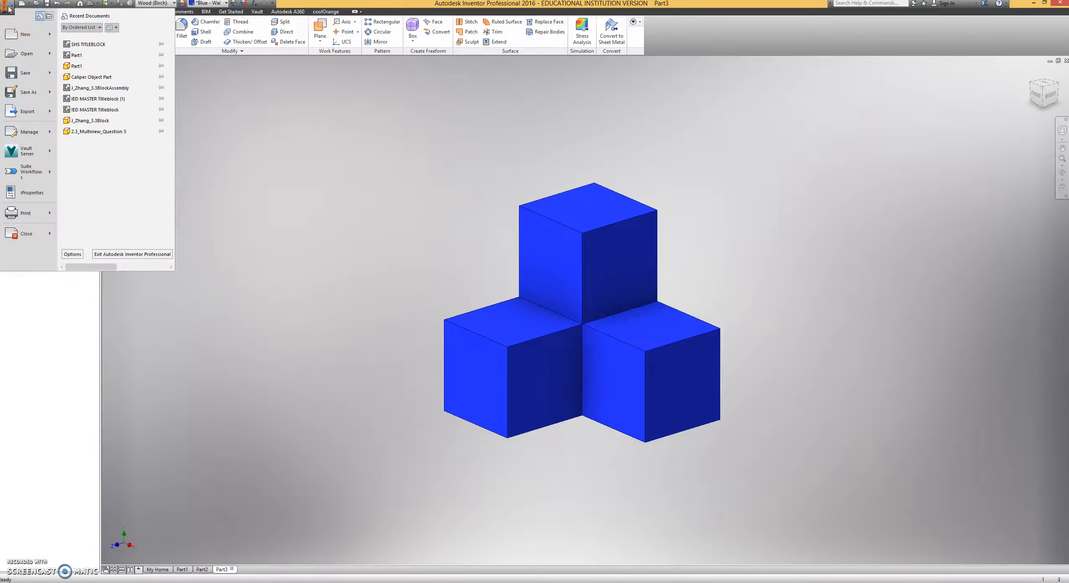
{"action": "left_click", "coordinate": [46, 38]}
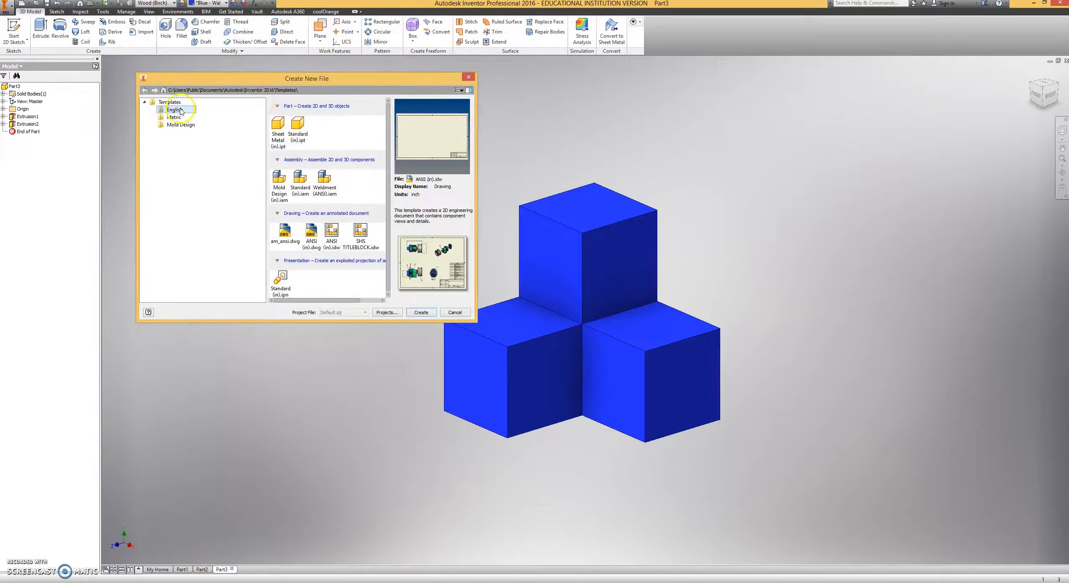
{"action": "left_click", "coordinate": [298, 127]}
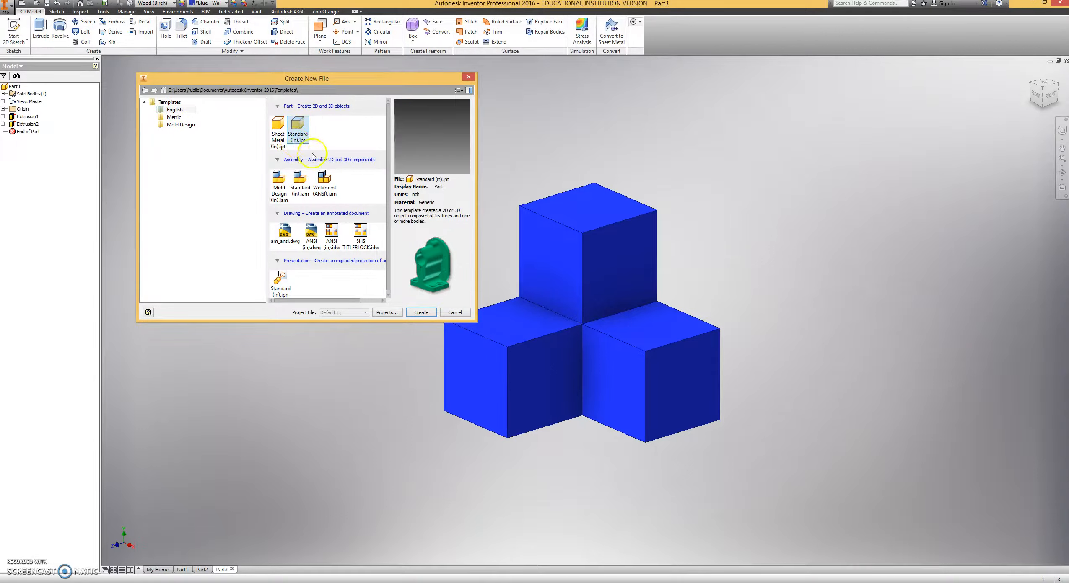
{"action": "left_click", "coordinate": [422, 313]}
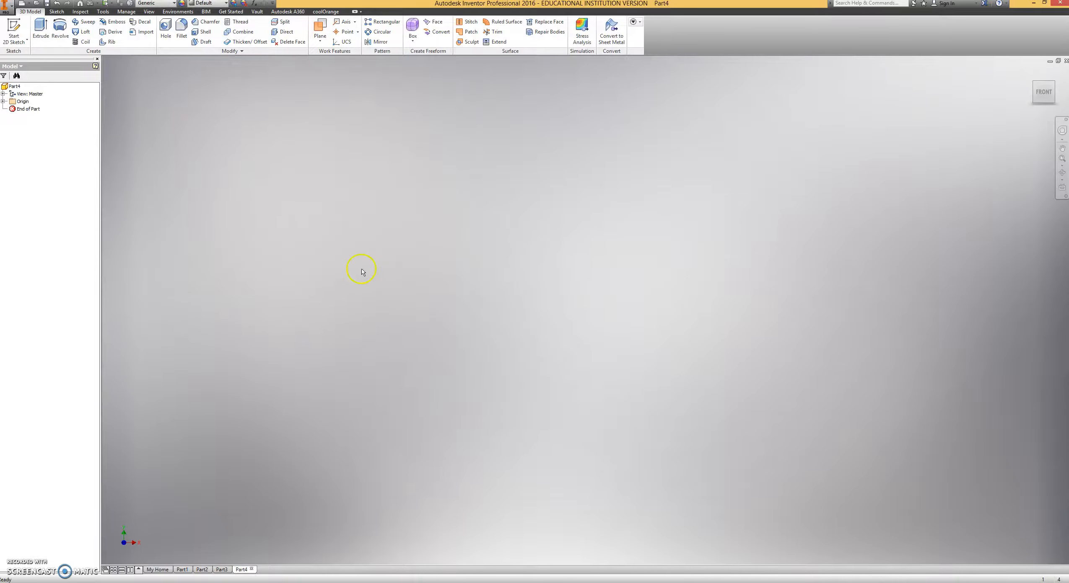
Sketch a 1.5 in square on the horizontal origin plane with one corner at the origin, and finish the sketch.
{"action": "left_click", "coordinate": [13, 27]}
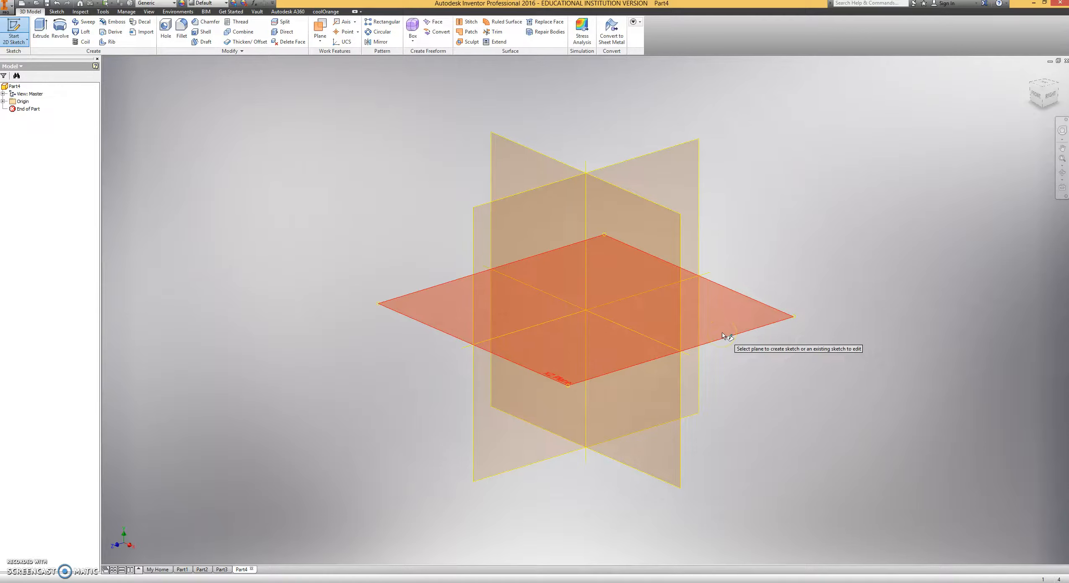
{"action": "left_click", "coordinate": [723, 331]}
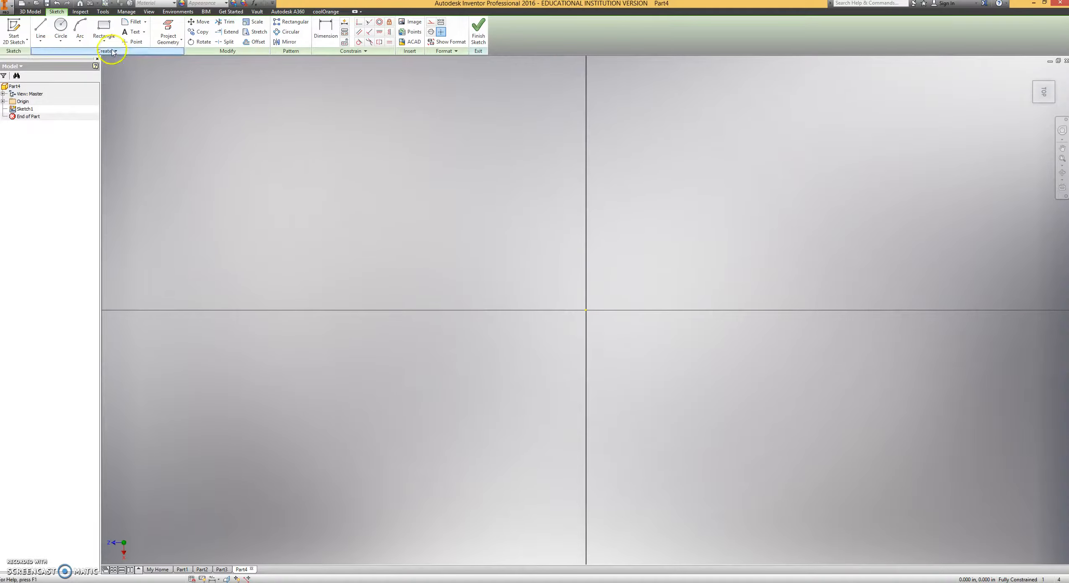
{"action": "left_click", "coordinate": [103, 29]}
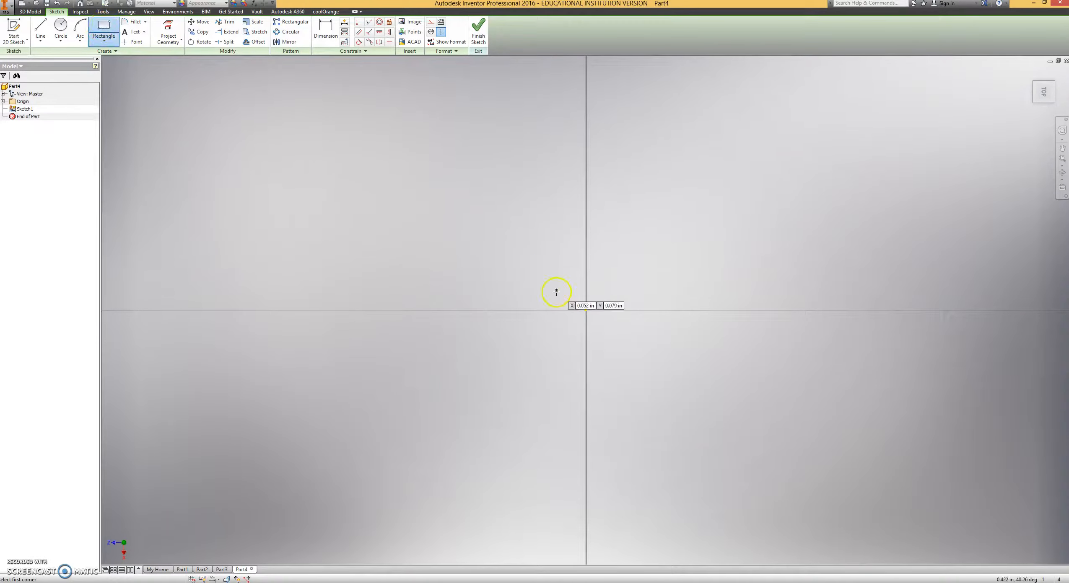
{"action": "left_click", "coordinate": [586, 310]}
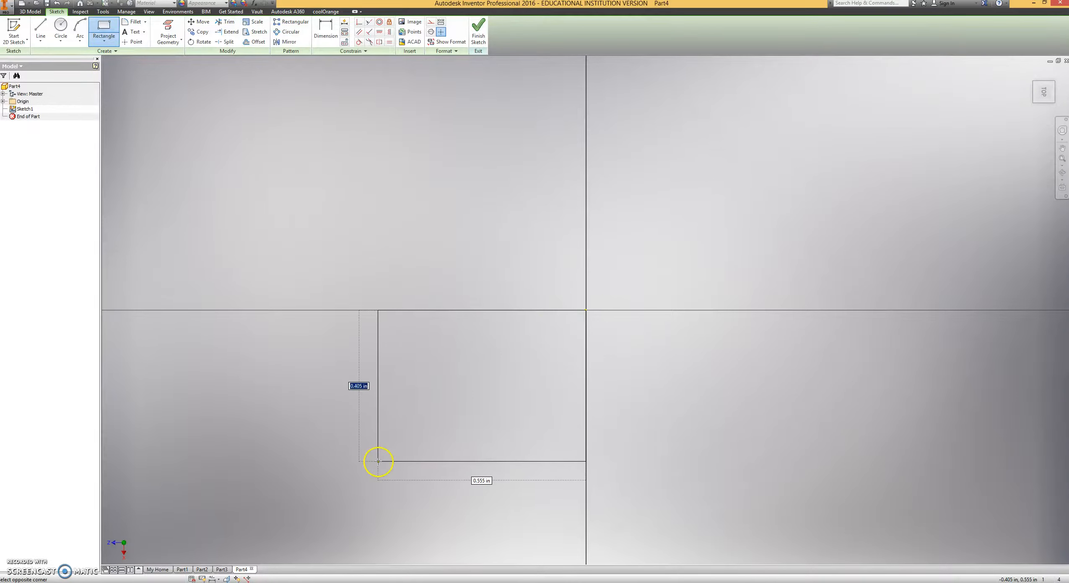
{"action": "key", "text": "Tab"}
{"action": "mouse_move", "coordinate": [403, 465]}
{"action": "middle_mouse_down"}
{"action": "mouse_move", "coordinate": [384, 317]}
{"action": "mouse_move", "coordinate": [461, 220]}
{"action": "middle_mouse_up"}
{"action": "scroll", "coordinate": [454, 254], "scroll_direction": "up", "scroll_amount": 5}
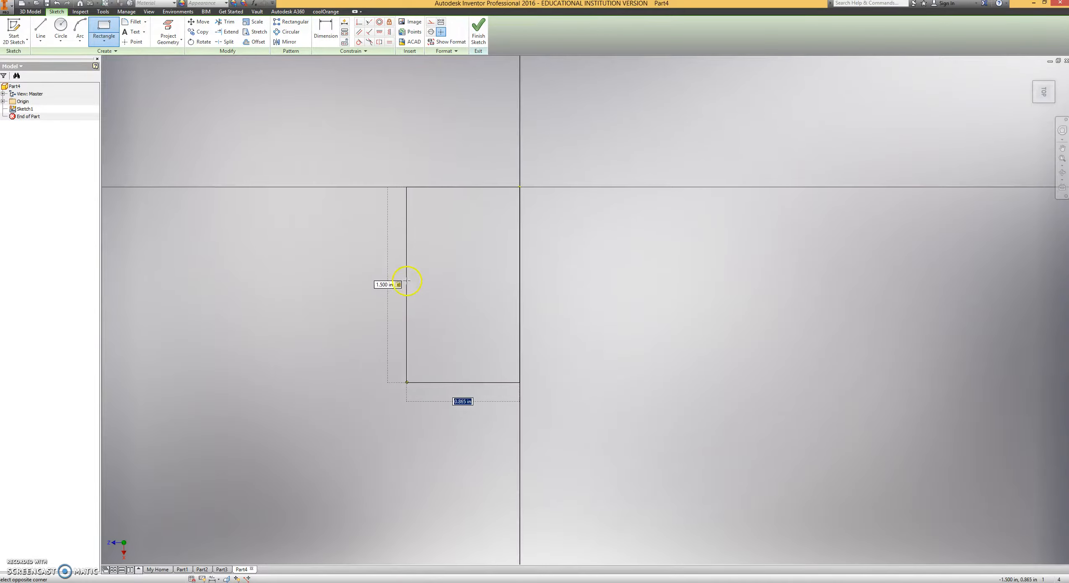
{"action": "key", "text": "Return"}
{"action": "left_click", "coordinate": [478, 37]}
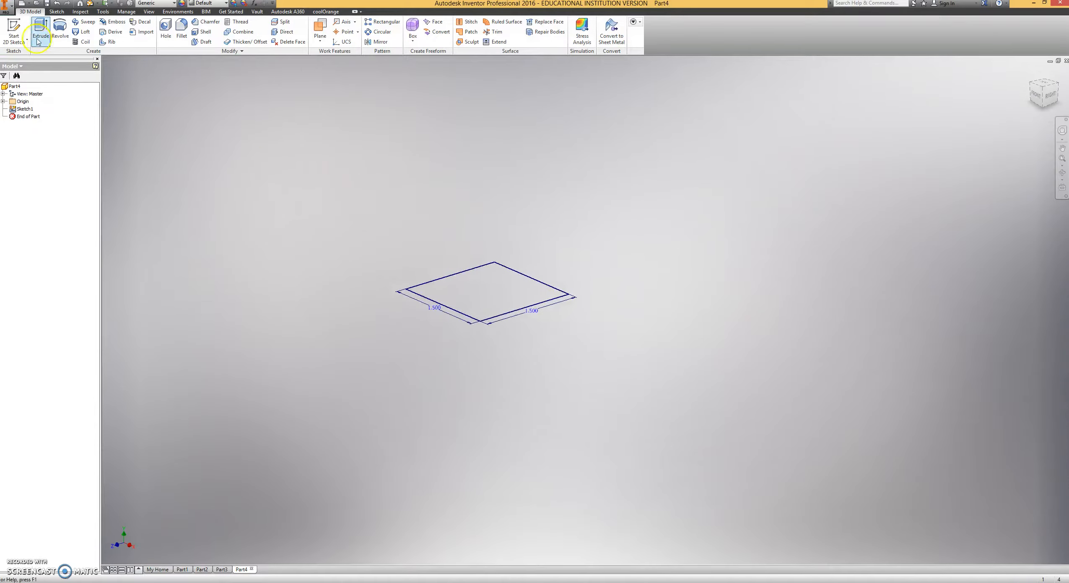
Extrude the square 1.5 in upward into a solid cube.
{"action": "left_click", "coordinate": [38, 33]}
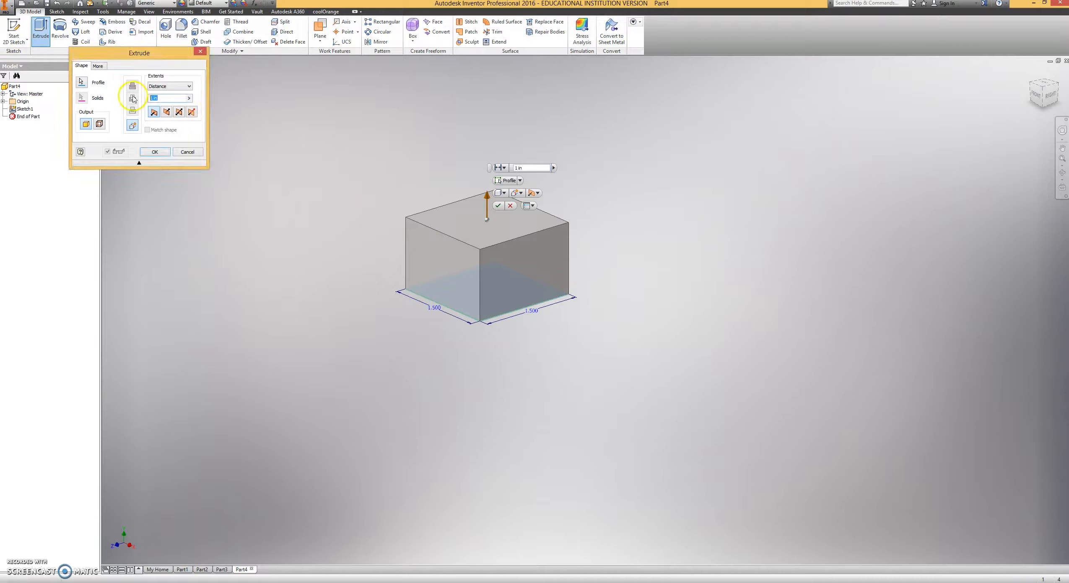
{"action": "key", "text": "Return"}
{"action": "middle_click_drag", "start_coordinate": [408, 113], "coordinate": [476, 176]}
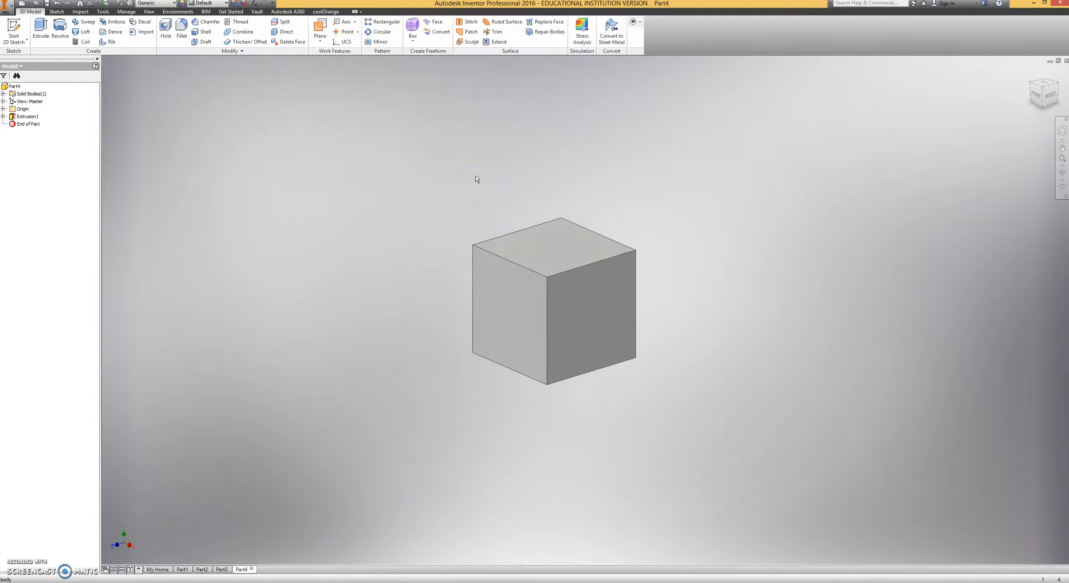
Start a sketch on the cube's top face and draw a 0.75 in line inward from the back edge's midpoint.
{"action": "left_click", "coordinate": [13, 29]}
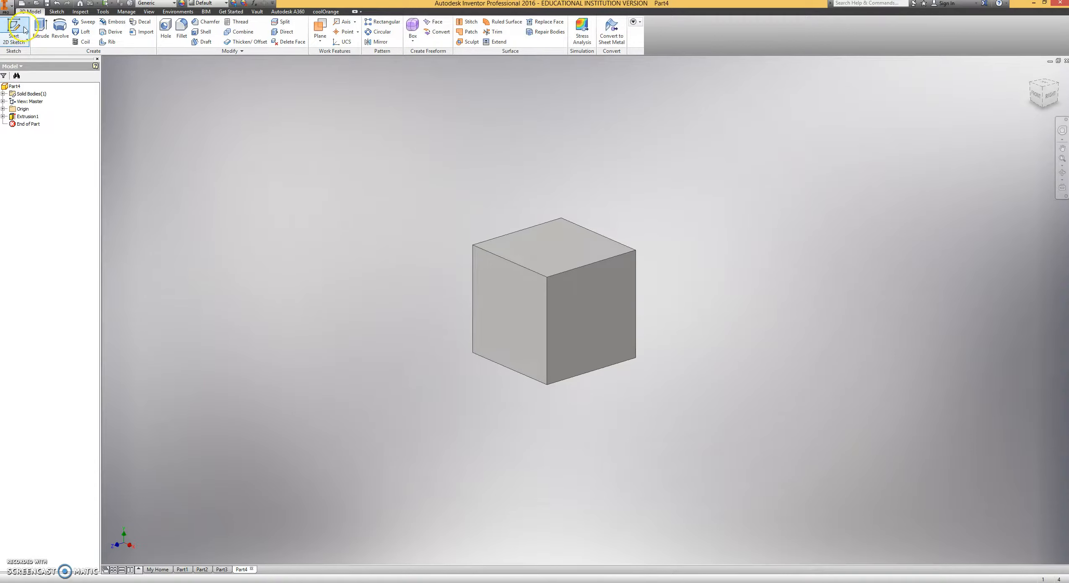
{"action": "left_click", "coordinate": [557, 256]}
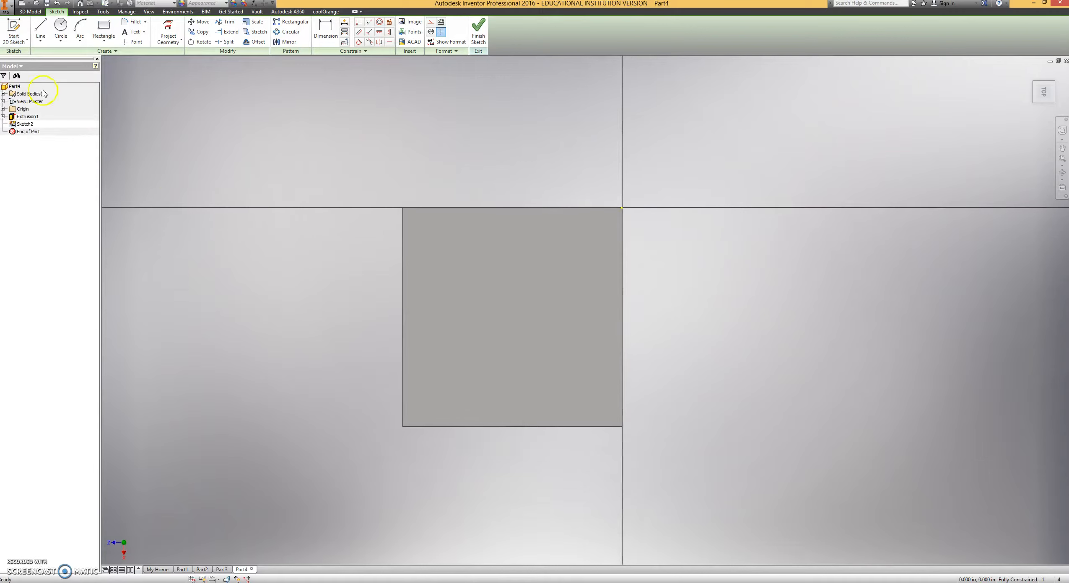
{"action": "left_click", "coordinate": [40, 33]}
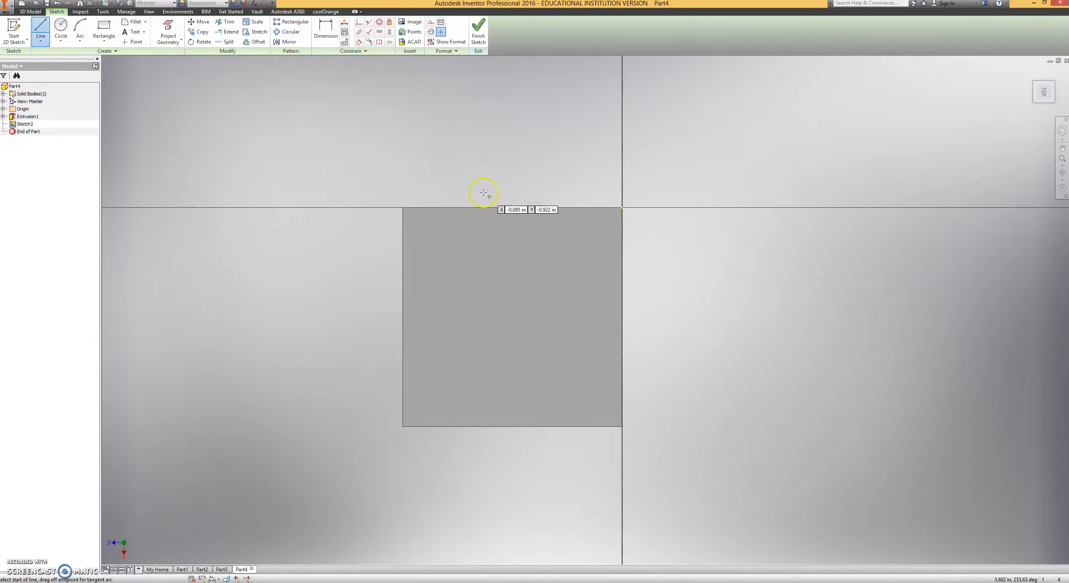
{"action": "left_click", "coordinate": [513, 208]}
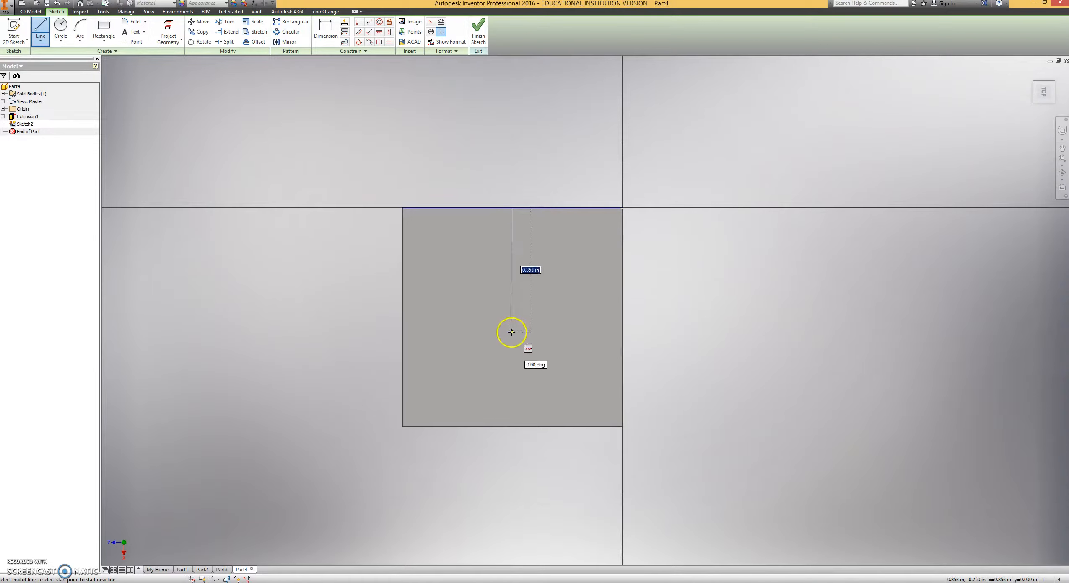
{"action": "type", "text": ".75"}
{"action": "key", "text": "Return"}
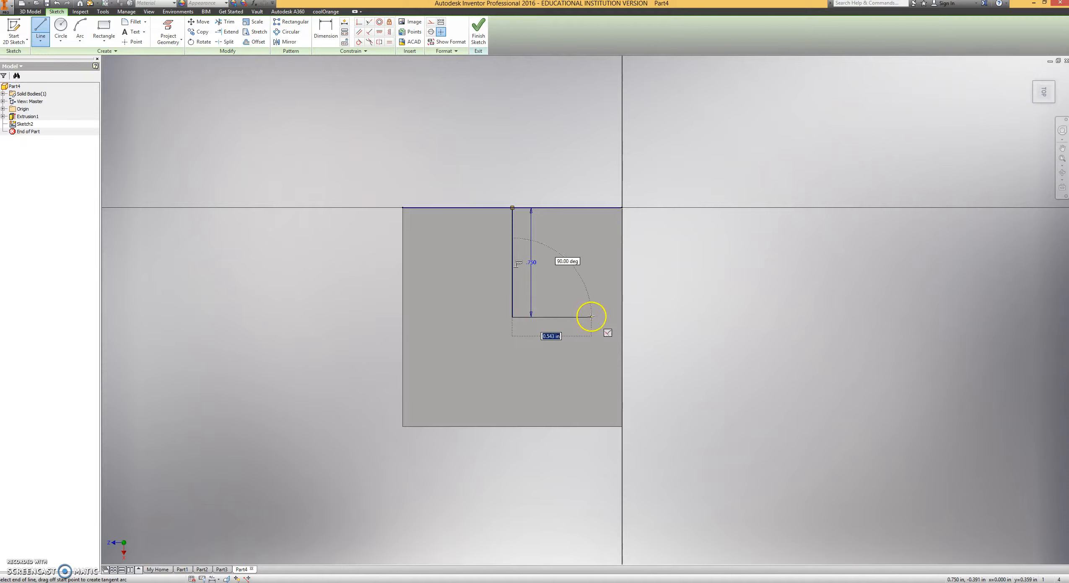
Complete the L-shaped profile with a perpendicular line to the side edge and lines along the outer edges, and finish the sketch.
{"action": "left_click", "coordinate": [623, 317]}
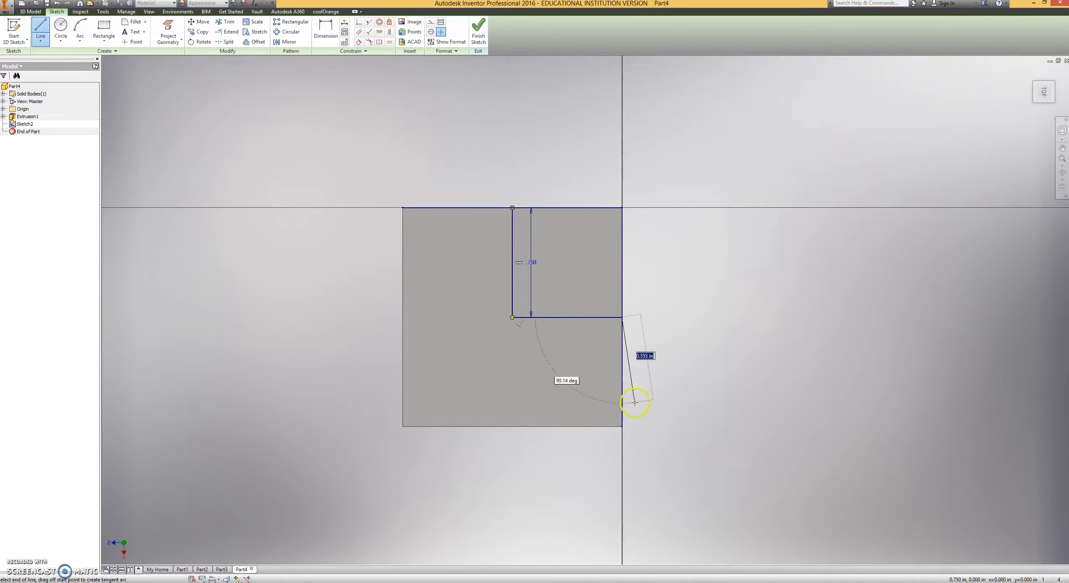
{"action": "left_click", "coordinate": [622, 427]}
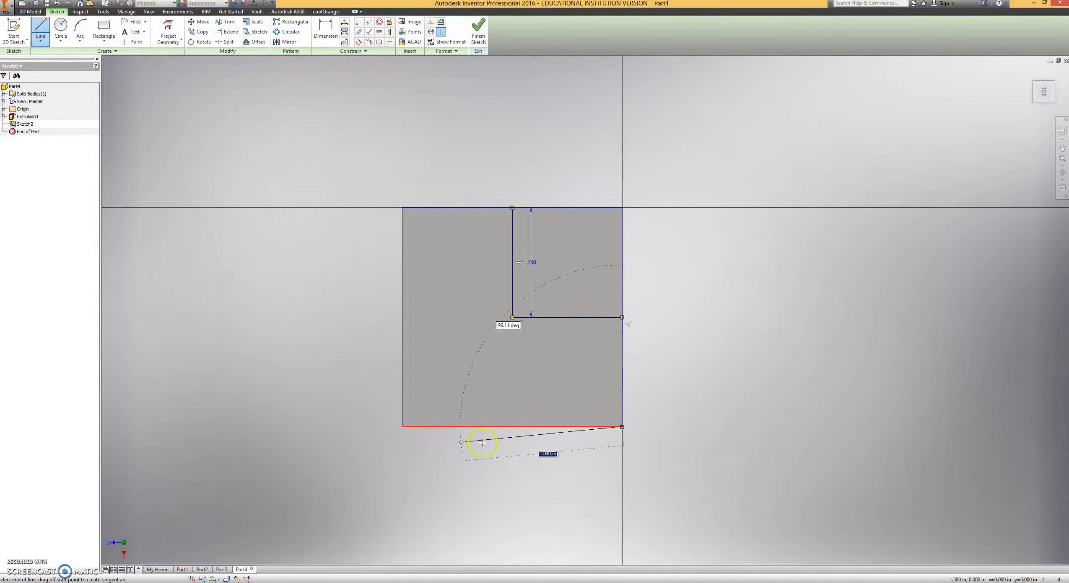
{"action": "left_click_drag", "start_coordinate": [397, 313], "coordinate": [512, 208]}
{"action": "left_click", "coordinate": [512, 208]}
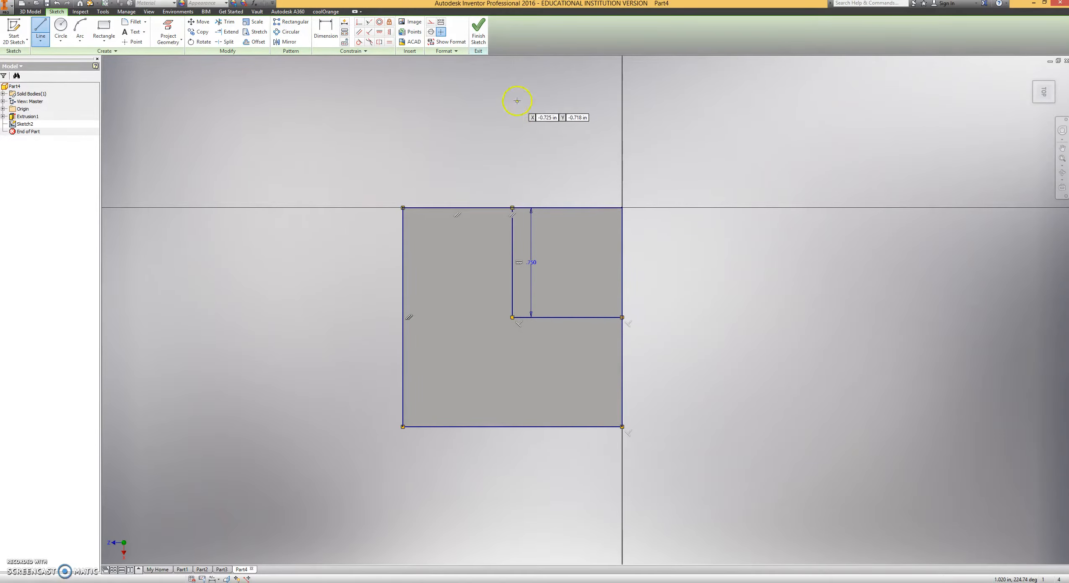
{"action": "left_click", "coordinate": [479, 37]}
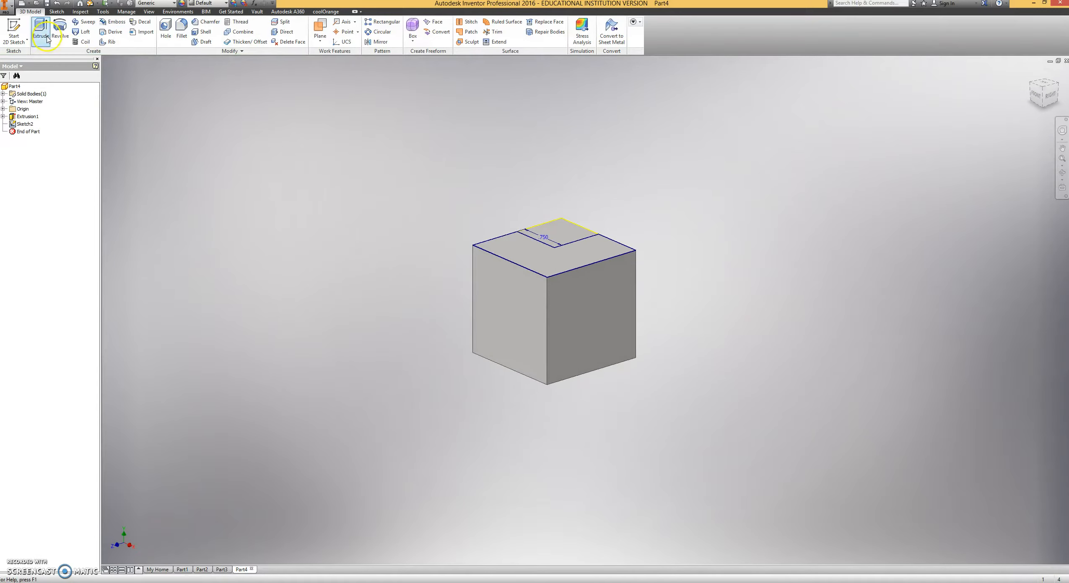
Cut the L-shaped profile 0.75 in down into the cube with Extrude.
{"action": "left_click", "coordinate": [42, 35]}
{"action": "left_click_drag", "start_coordinate": [145, 57], "coordinate": [216, 131]}
{"action": "left_click", "coordinate": [204, 172]}
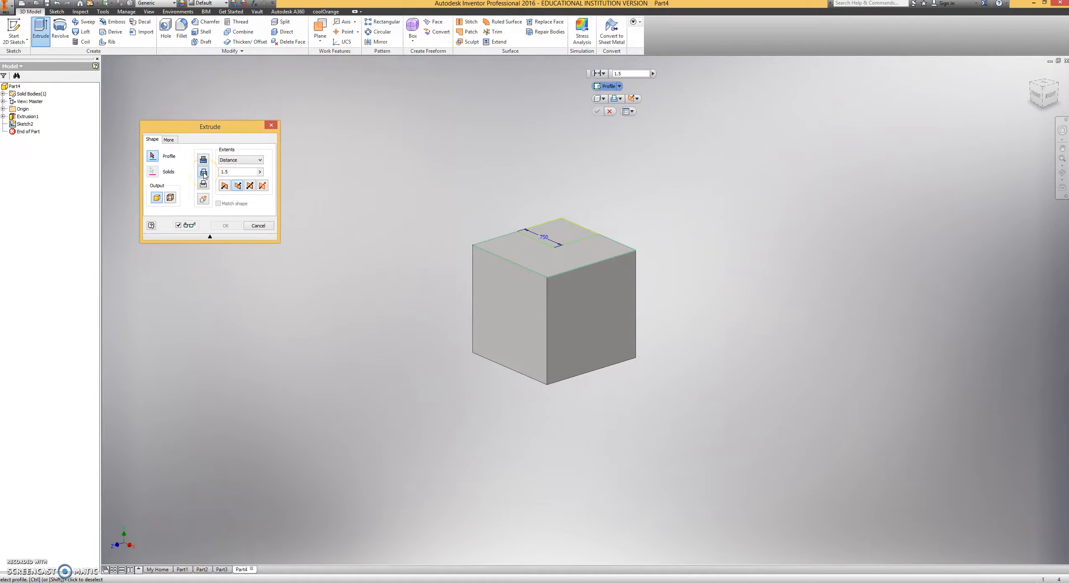
{"action": "left_click", "coordinate": [537, 257]}
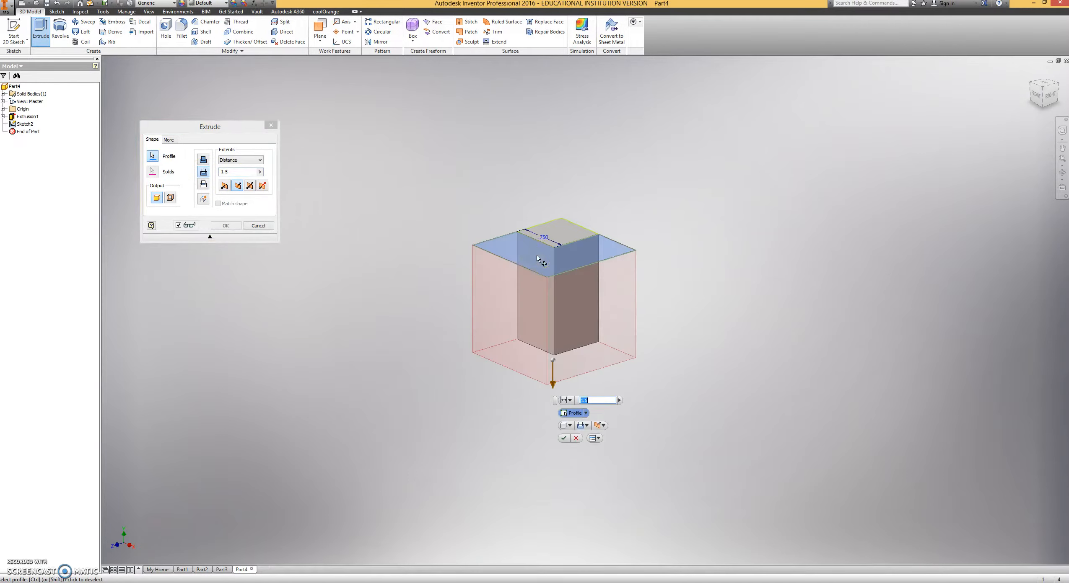
{"action": "left_click", "coordinate": [236, 171]}
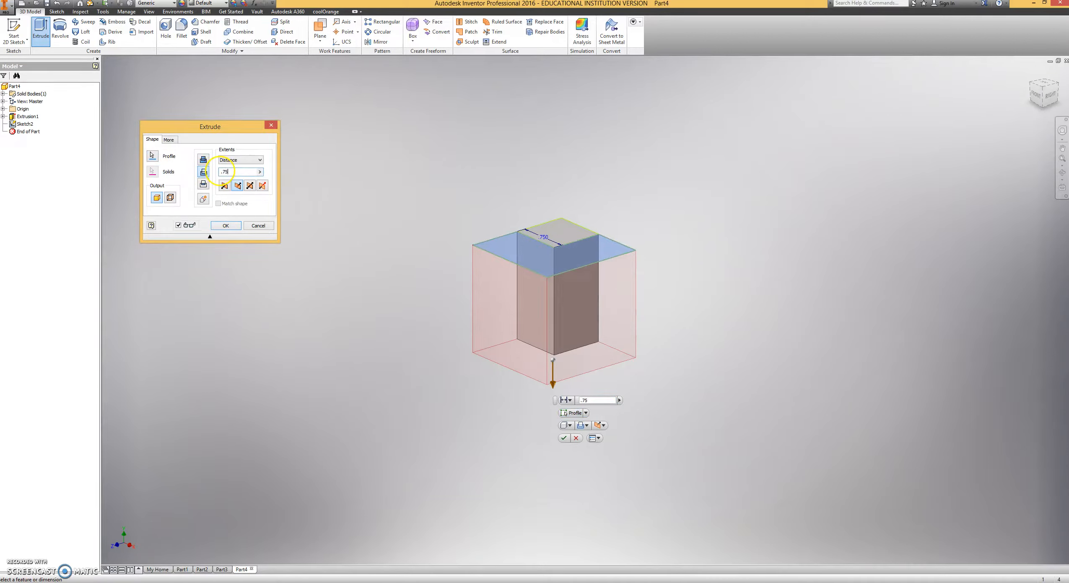
{"action": "key", "text": "Return"}
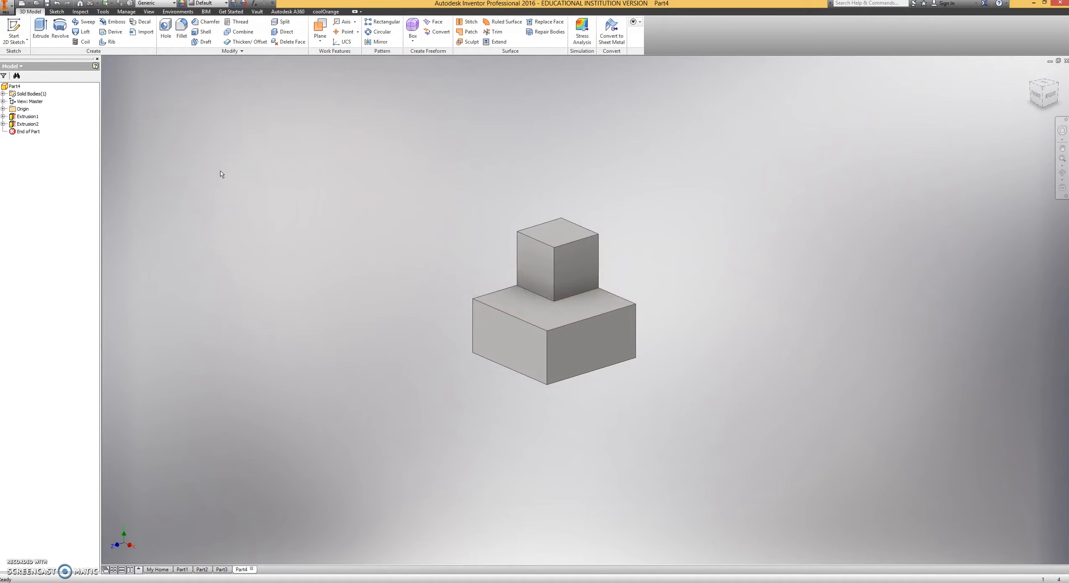
Sketch a square on the lowered L-shaped face from its outer front corner to the small cube's corner, and finish the sketch.
{"action": "left_click", "coordinate": [13, 30]}
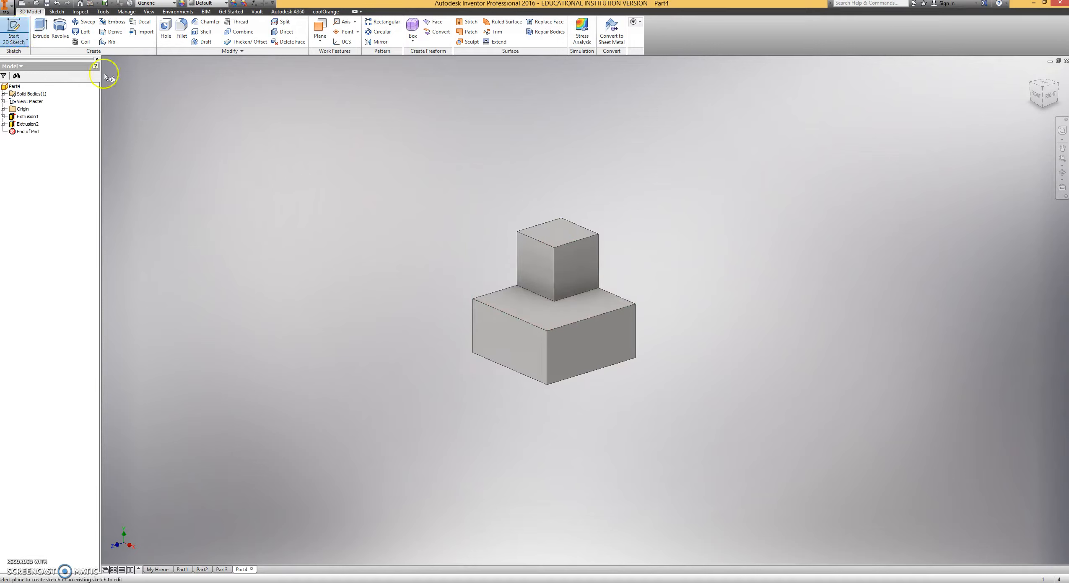
{"action": "left_click", "coordinate": [554, 323]}
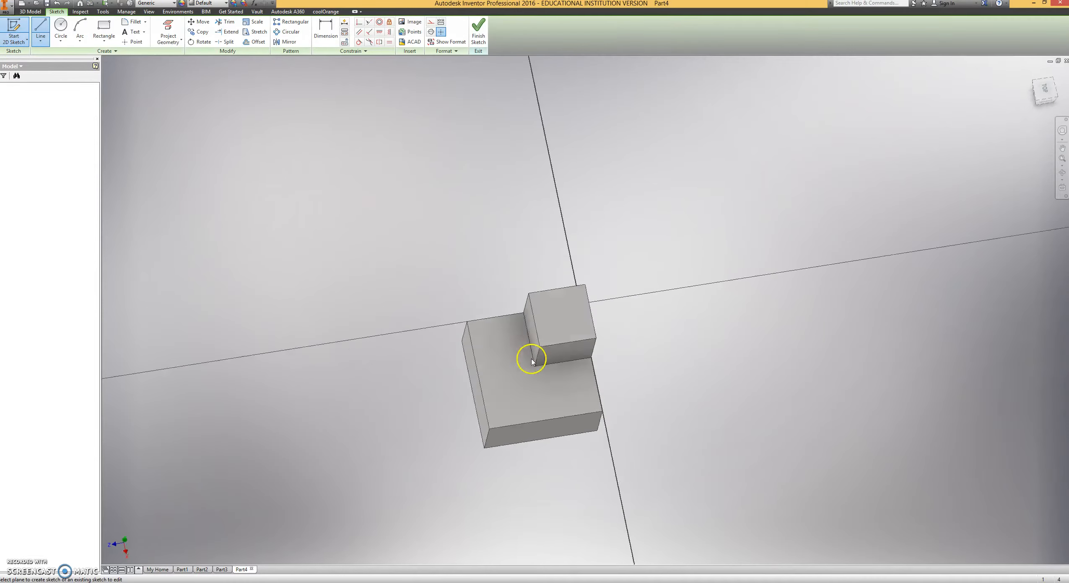
{"action": "scroll", "coordinate": [482, 425], "scroll_direction": "down", "scroll_amount": 2}
{"action": "scroll", "coordinate": [486, 429], "scroll_direction": "up", "scroll_amount": 5}
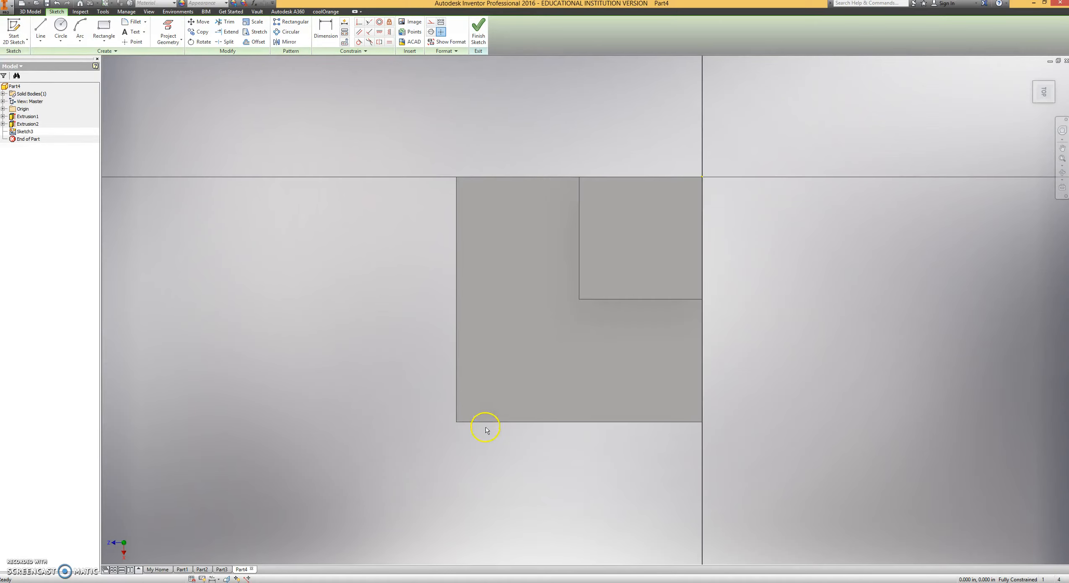
{"action": "left_click", "coordinate": [104, 29]}
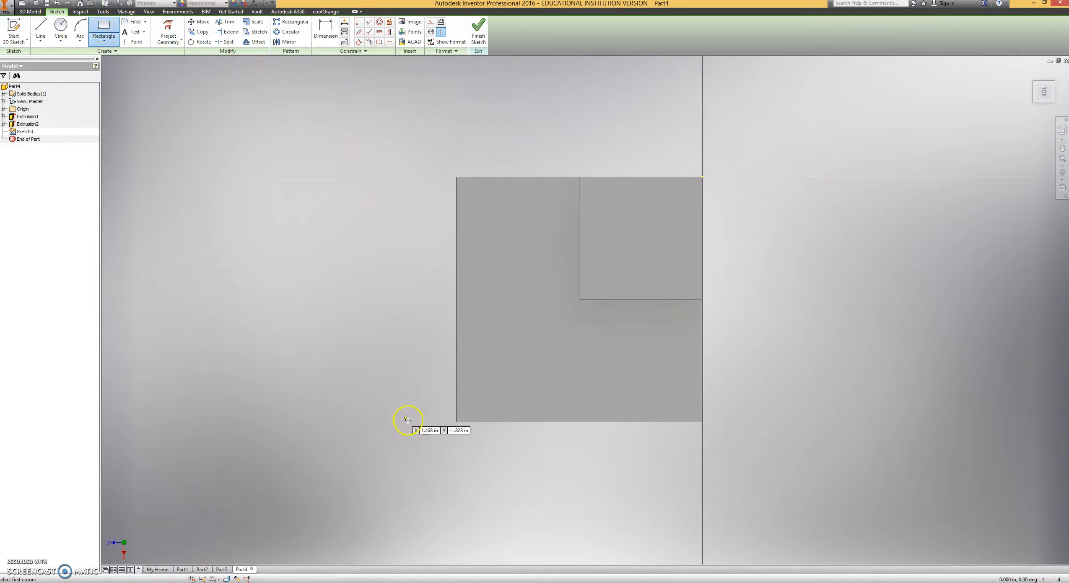
{"action": "left_click", "coordinate": [456, 421]}
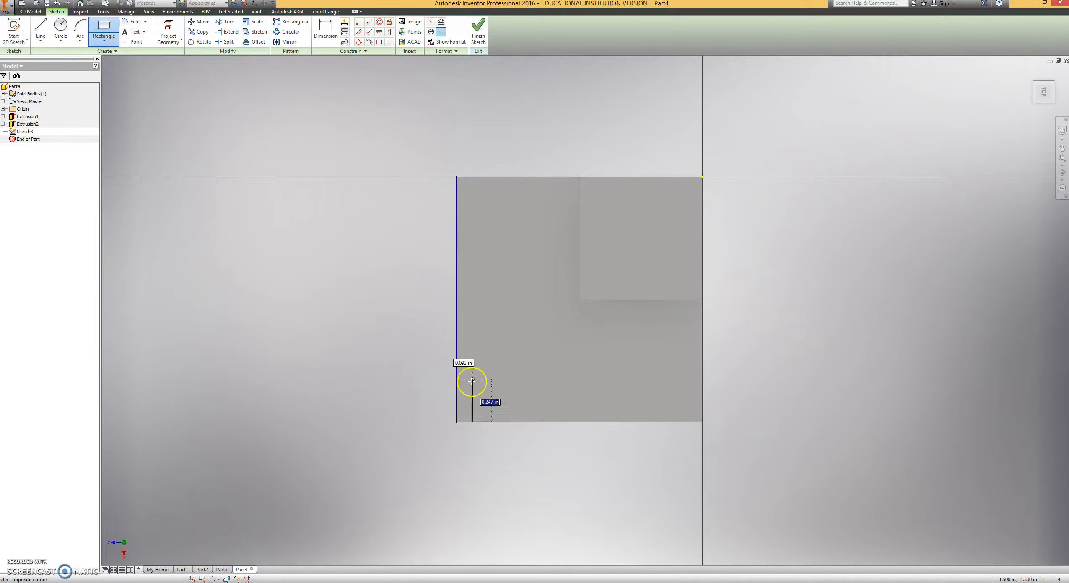
{"action": "left_click", "coordinate": [579, 299]}
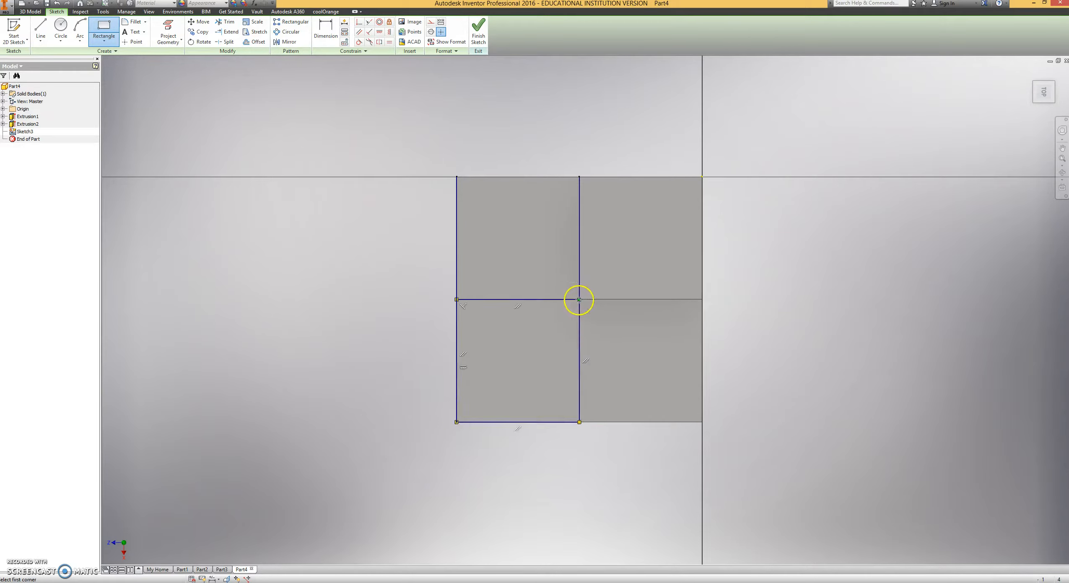
{"action": "left_click", "coordinate": [479, 34]}
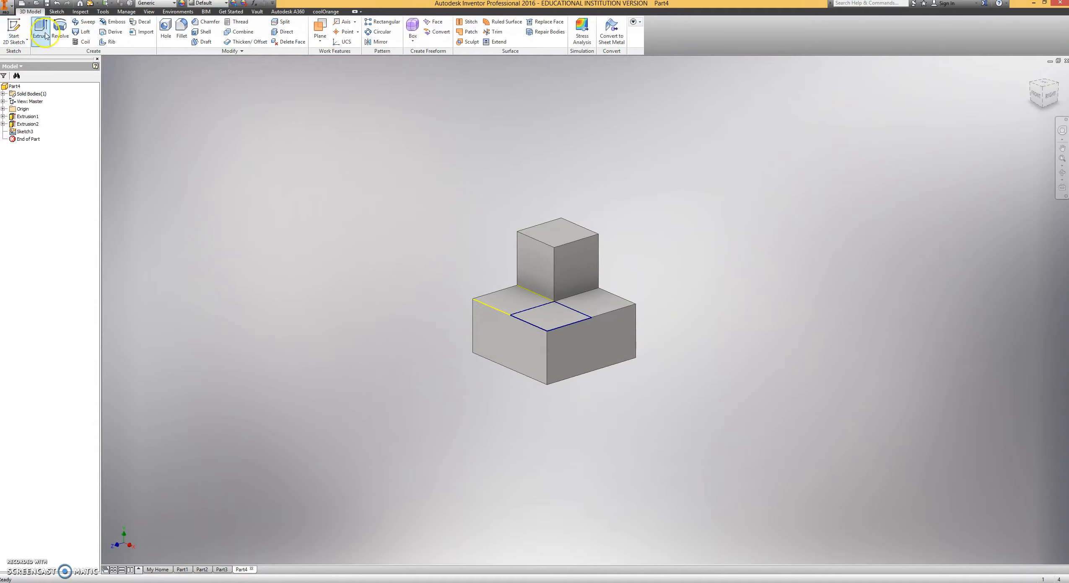
Cut the sketched corner square 0.75 in down through the lower block with Extrude.
{"action": "left_click", "coordinate": [40, 32]}
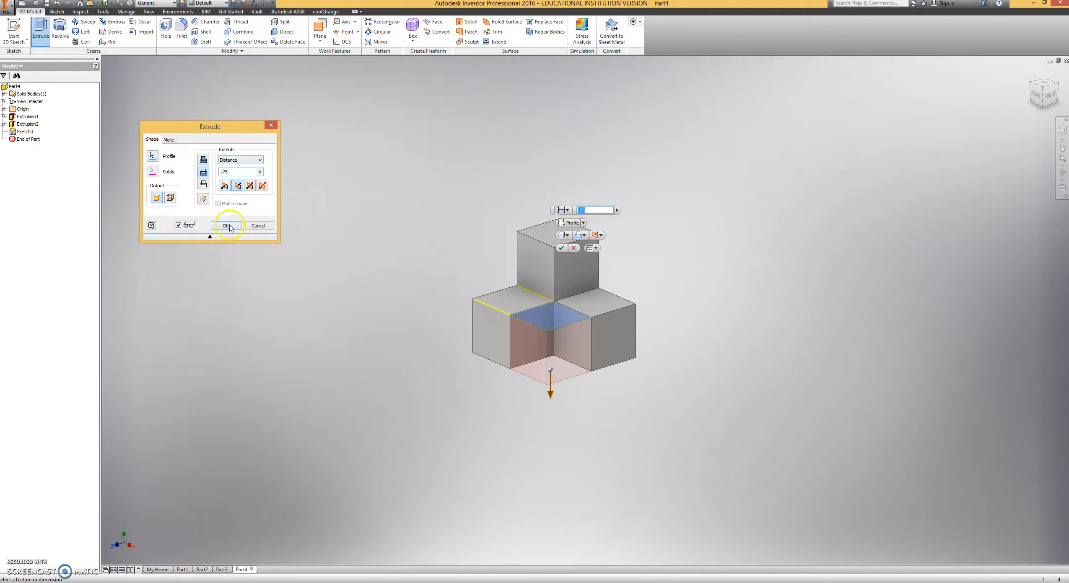
{"action": "left_click", "coordinate": [227, 226]}
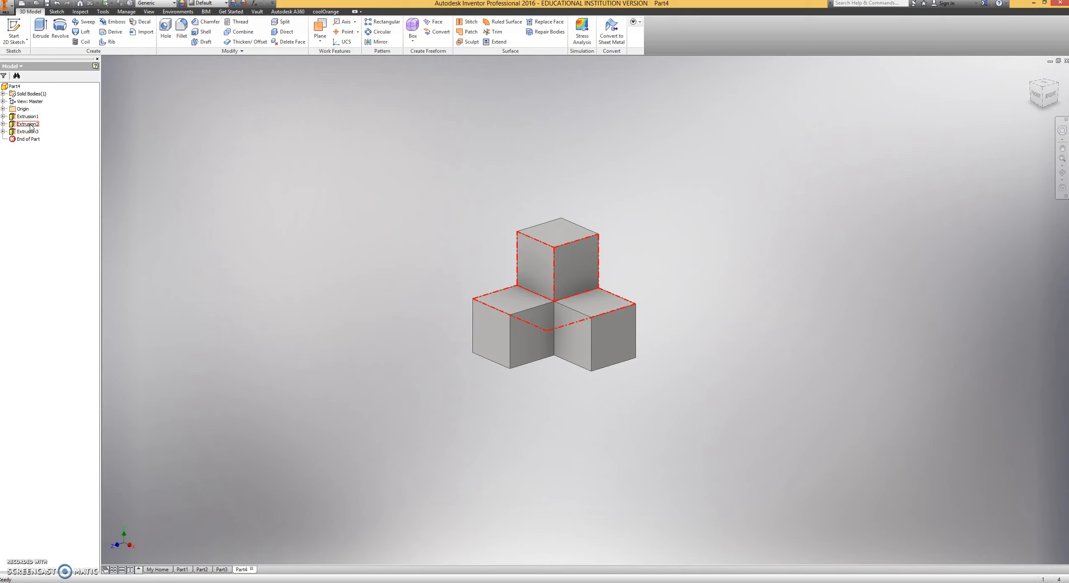
Assign the Wood (Birch) material to the part and override its appearance with Blue - Wall Paint - Glossy.
{"action": "left_click", "coordinate": [159, 3]}
{"action": "scroll", "coordinate": [178, 286], "scroll_direction": "down", "scroll_amount": 1}
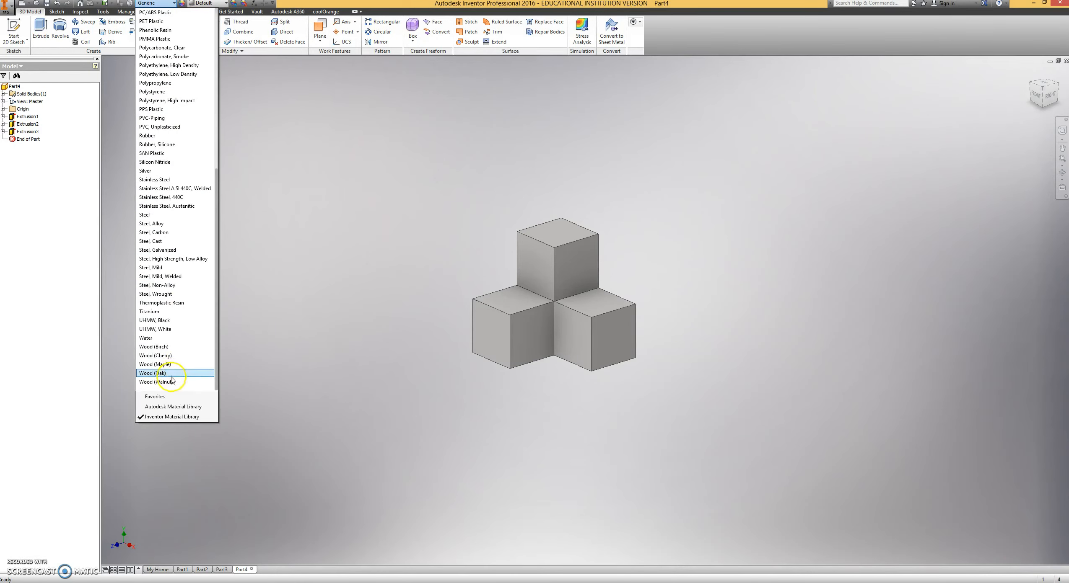
{"action": "left_click", "coordinate": [157, 347]}
{"action": "left_click", "coordinate": [225, 3]}
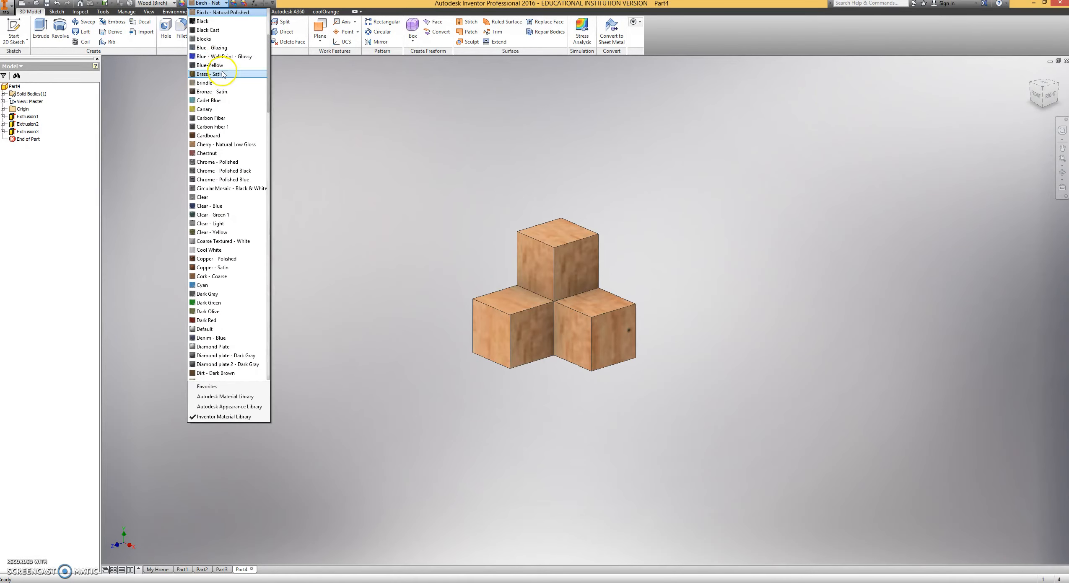
{"action": "left_click", "coordinate": [222, 63]}
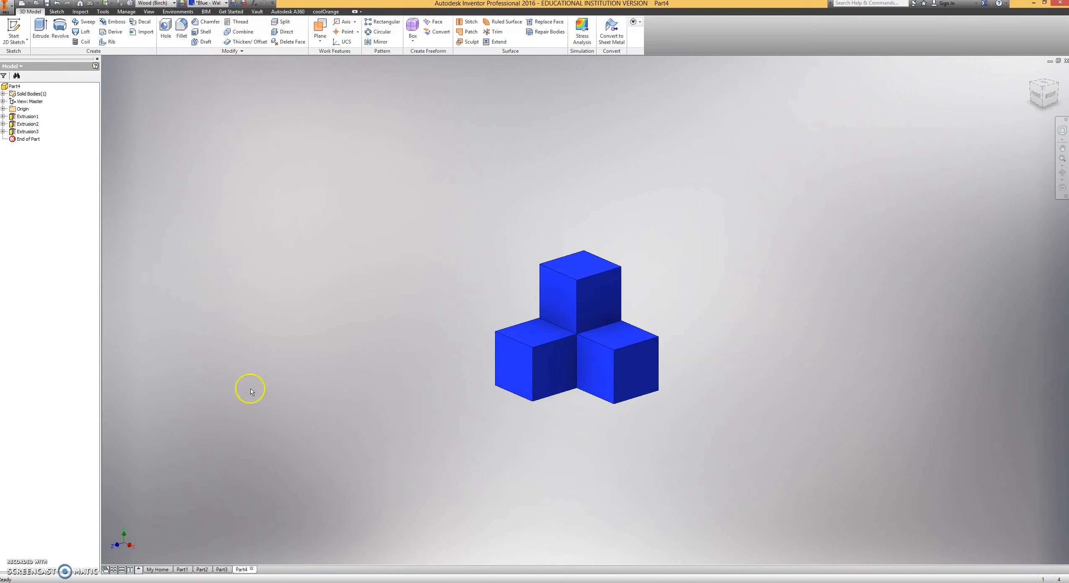
Compare the finished puzzle models and their feature lists in Part2, Part3 and Part4.
{"action": "scroll", "coordinate": [362, 333], "scroll_direction": "down", "scroll_amount": 3}
{"action": "middle_click_drag", "start_coordinate": [450, 333], "coordinate": [150, 334]}
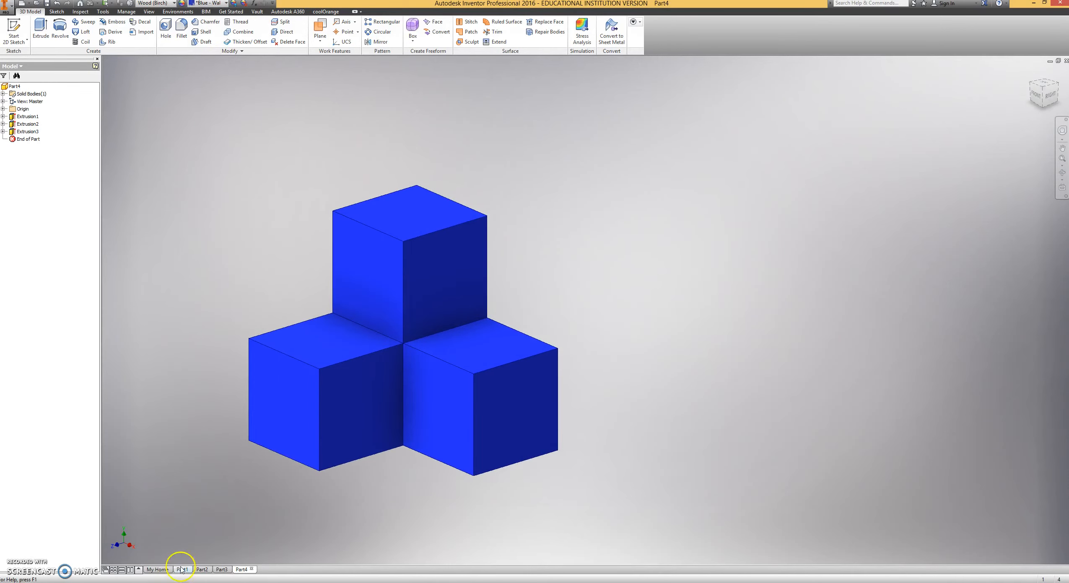
{"action": "left_click", "coordinate": [201, 570]}
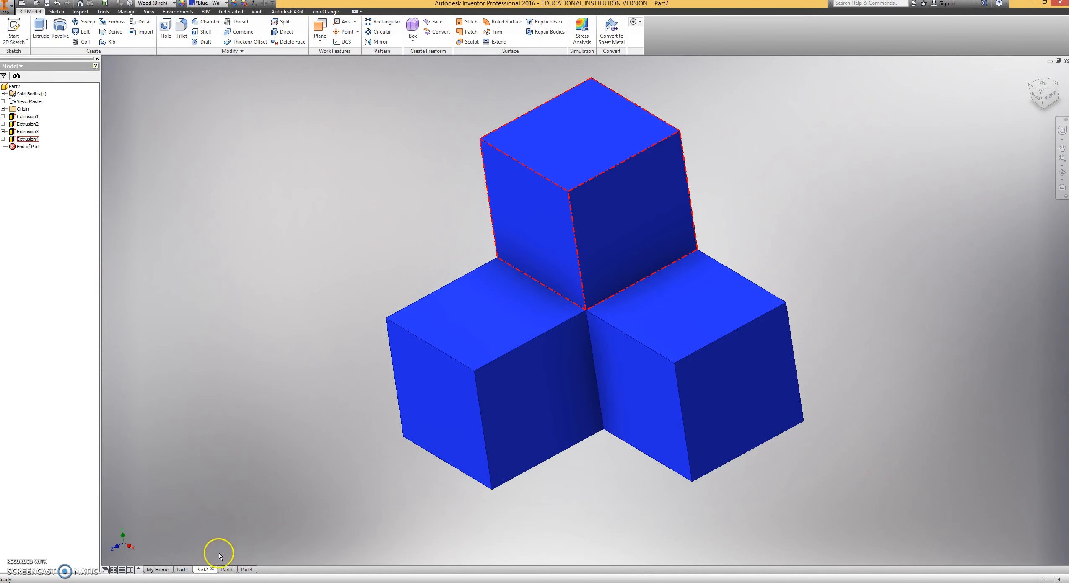
{"action": "left_click", "coordinate": [226, 570]}
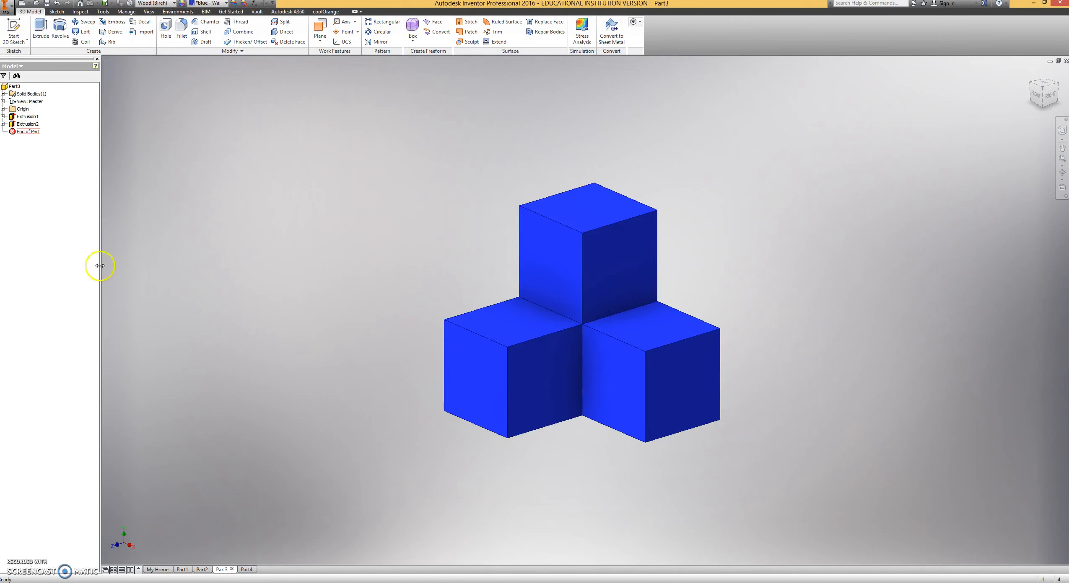
{"action": "left_click", "coordinate": [249, 571]}
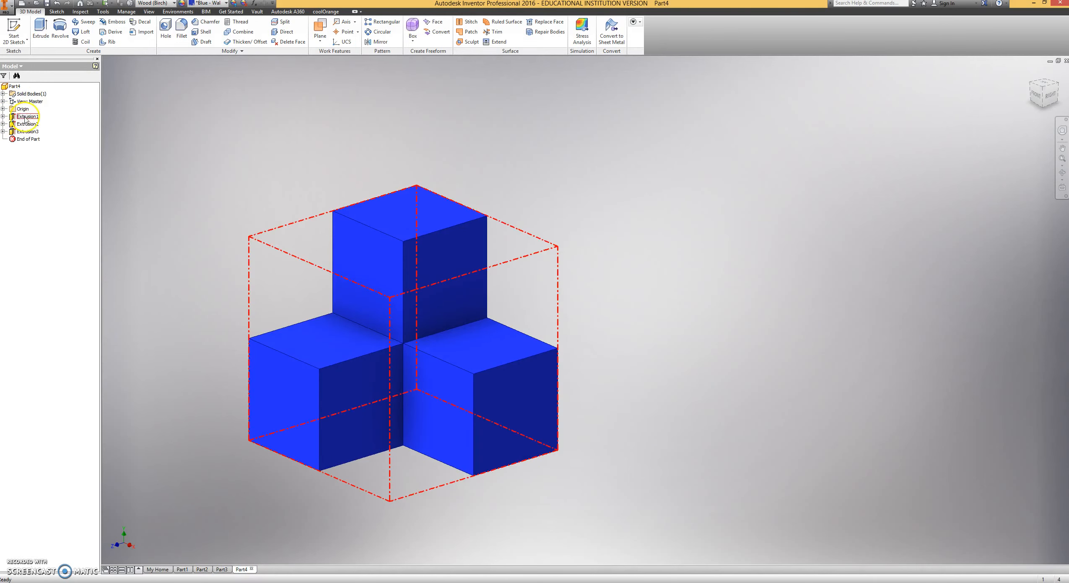
{"action": "middle_click_drag", "start_coordinate": [229, 198], "coordinate": [386, 188]}
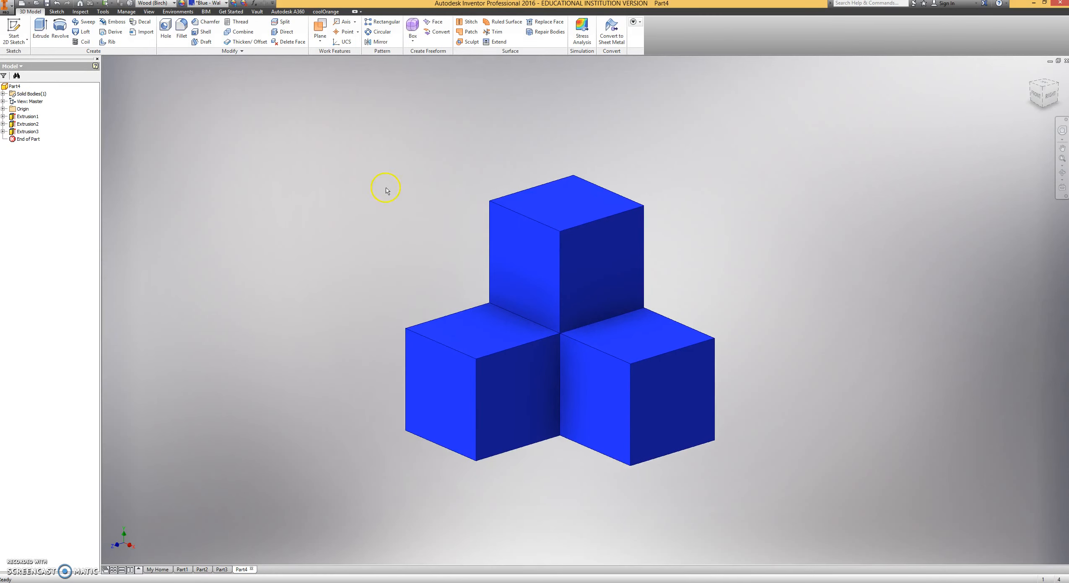